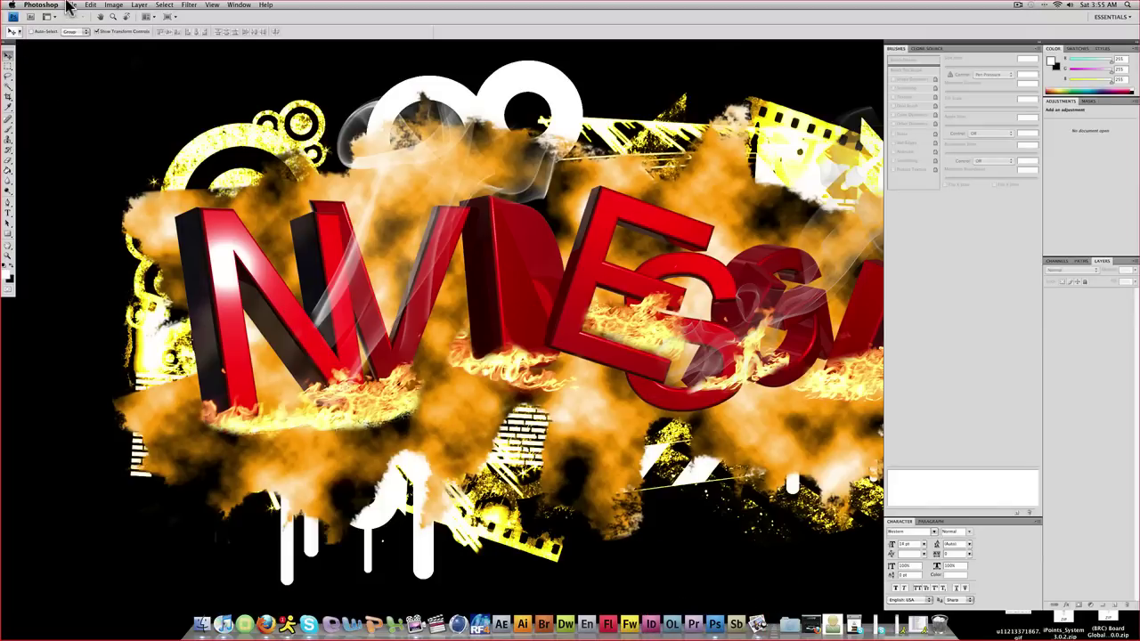
Create a new document 15 inches wide at 300 ppi.
{"action": "mouse_move", "coordinate": [86, 9]}
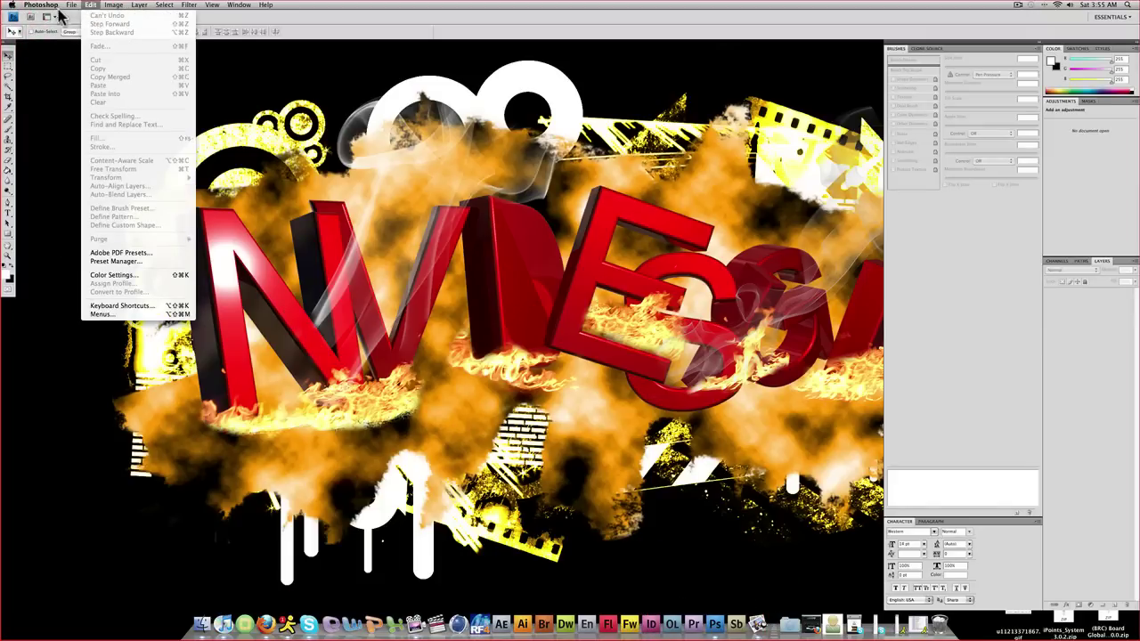
{"action": "left_click", "coordinate": [84, 16]}
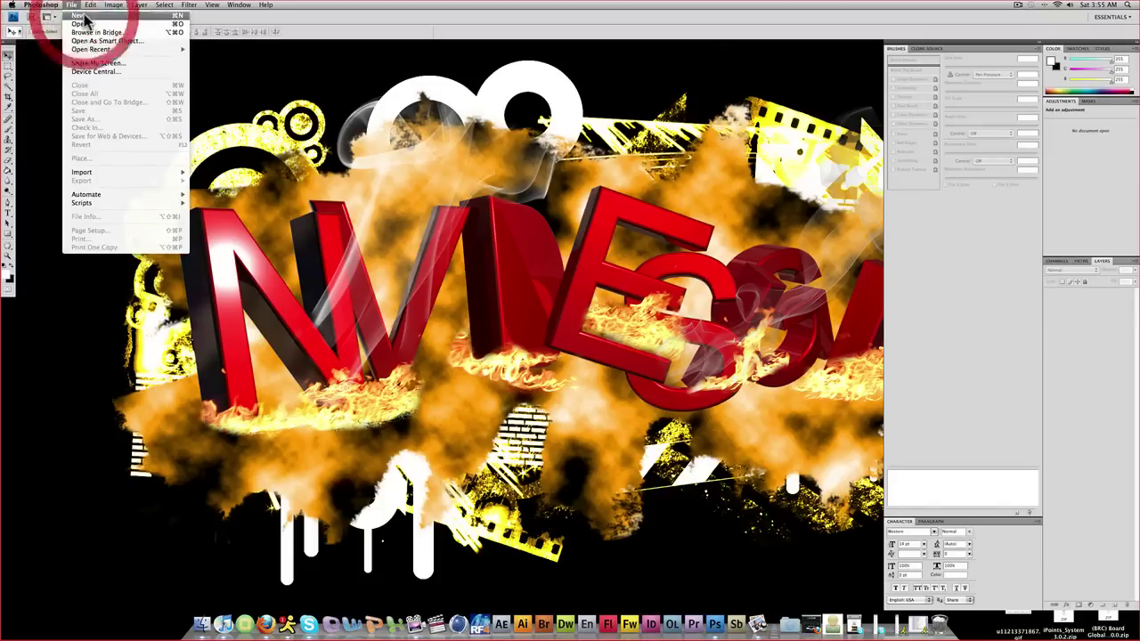
{"action": "left_click", "coordinate": [255, 314]}
{"action": "type", "text": "15"}
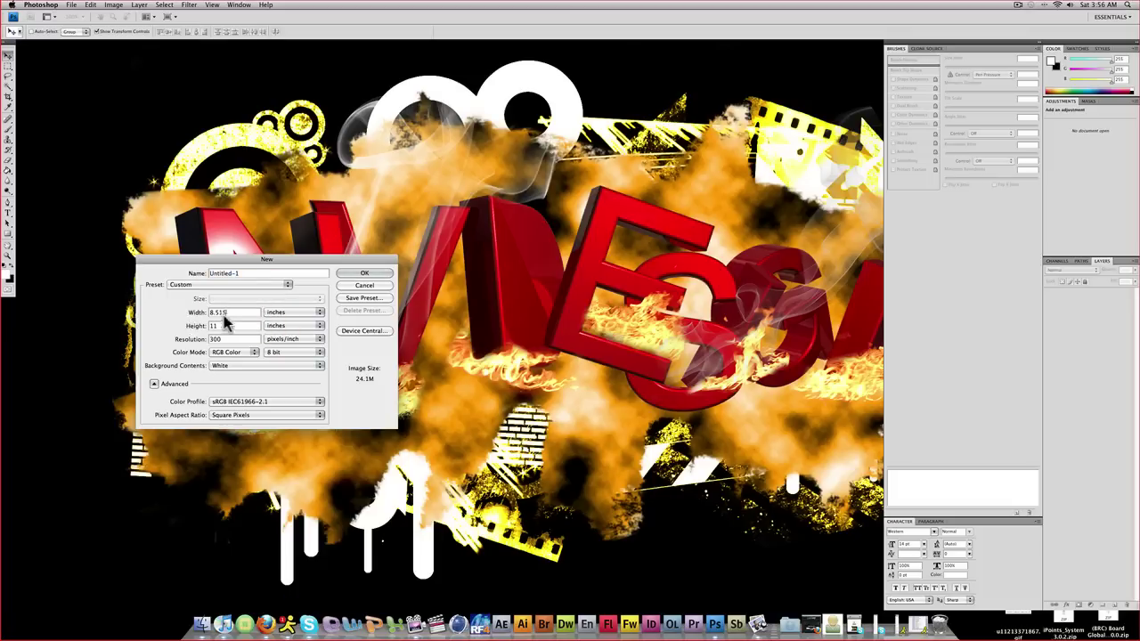
{"action": "double_click", "coordinate": [247, 311]}
{"action": "left_click", "coordinate": [363, 273]}
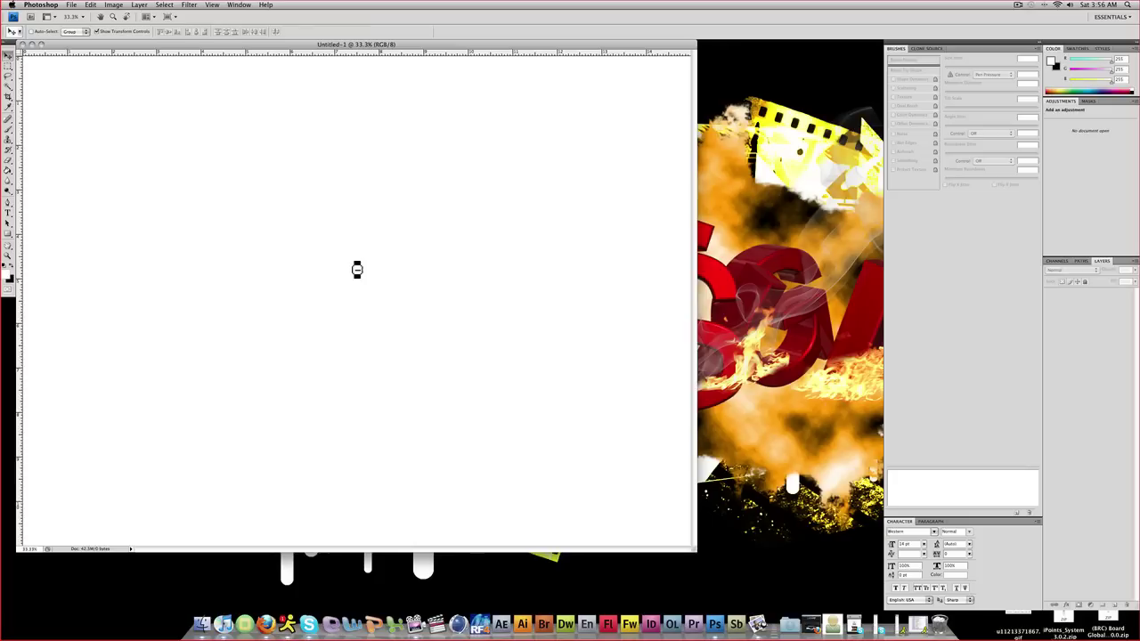
Fill the background solid black with the Paint Bucket and add an empty Layer 1.
{"action": "left_click_drag", "start_coordinate": [699, 556], "coordinate": [780, 558]}
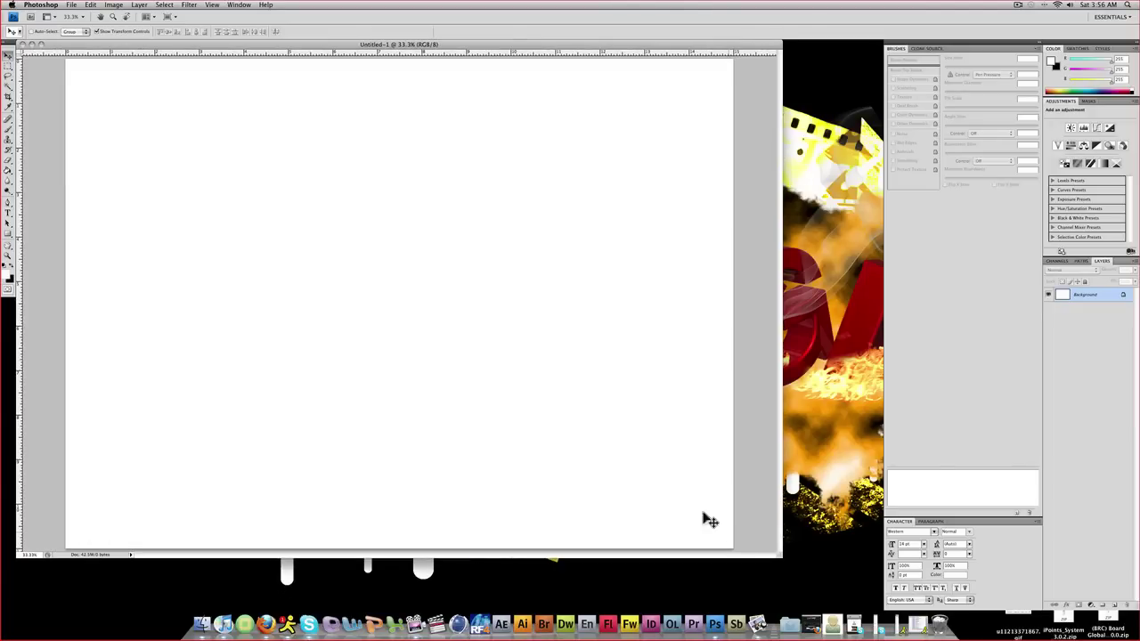
{"action": "left_click", "coordinate": [8, 170]}
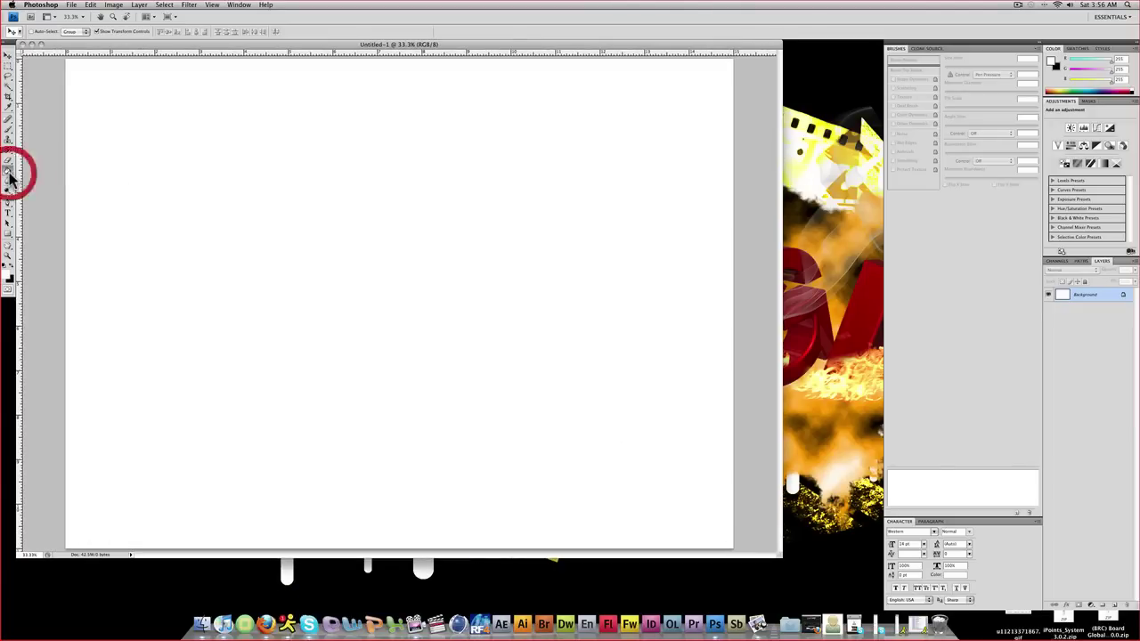
{"action": "left_click", "coordinate": [11, 265]}
{"action": "left_click", "coordinate": [233, 258]}
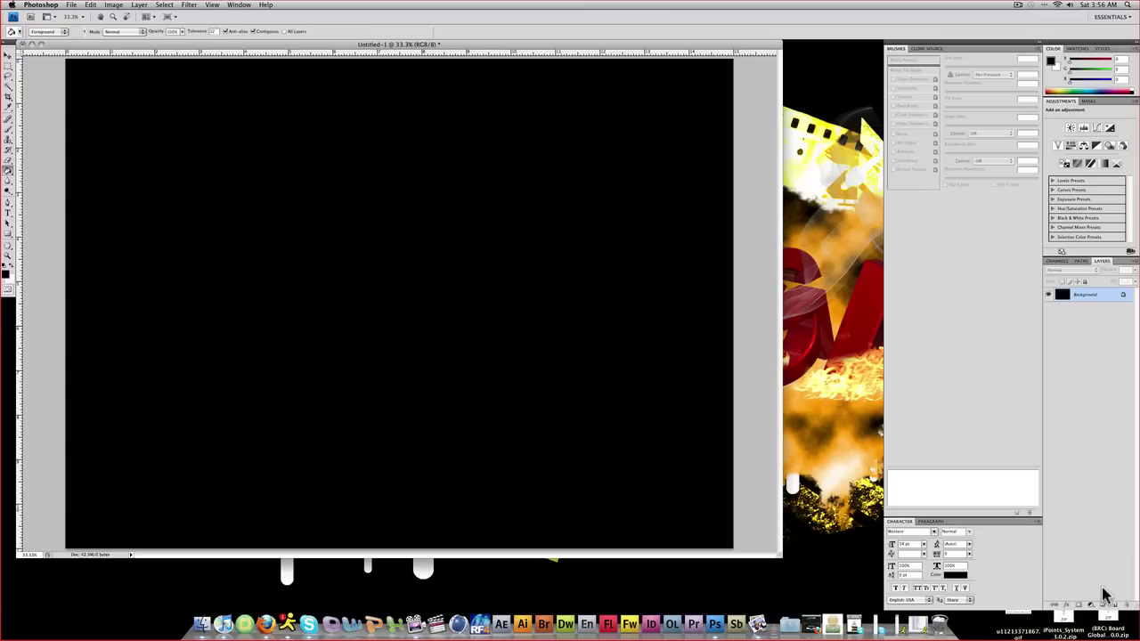
{"action": "left_click", "coordinate": [1114, 604]}
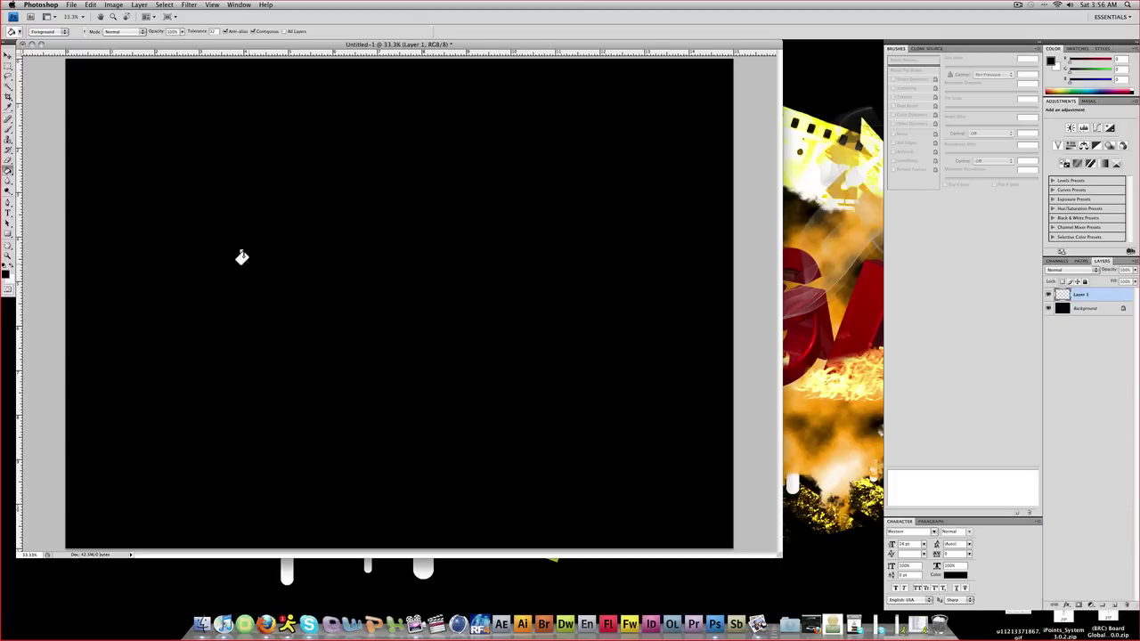
Draw a looping Pen path of eight curved anchors winding across the canvas, then deselect it.
{"action": "left_click", "coordinate": [9, 203]}
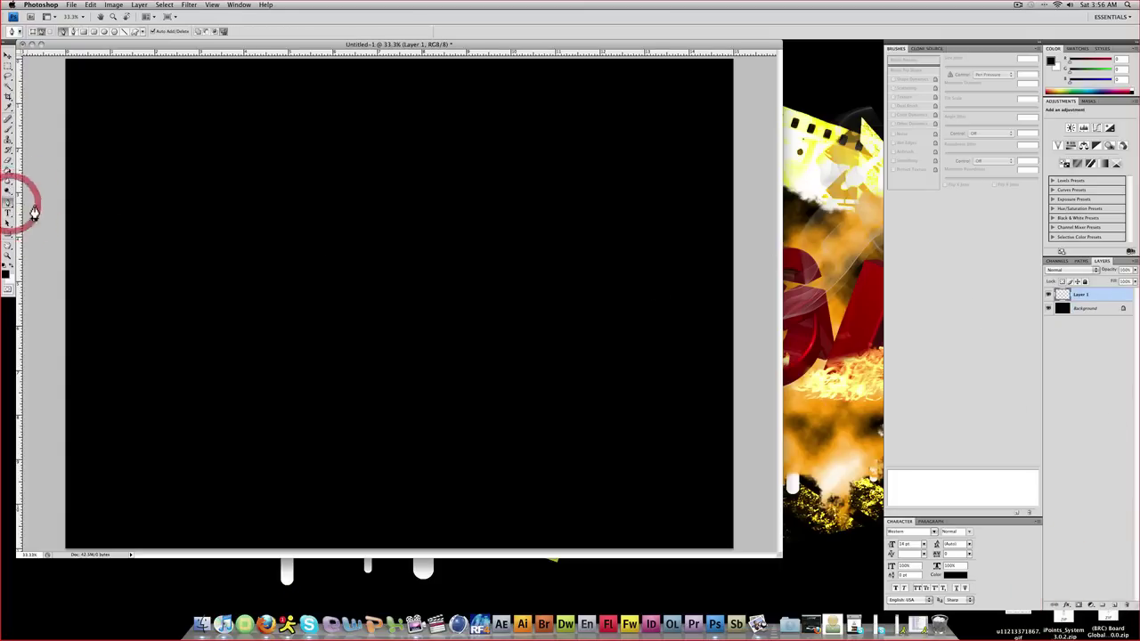
{"action": "left_click", "coordinate": [165, 250]}
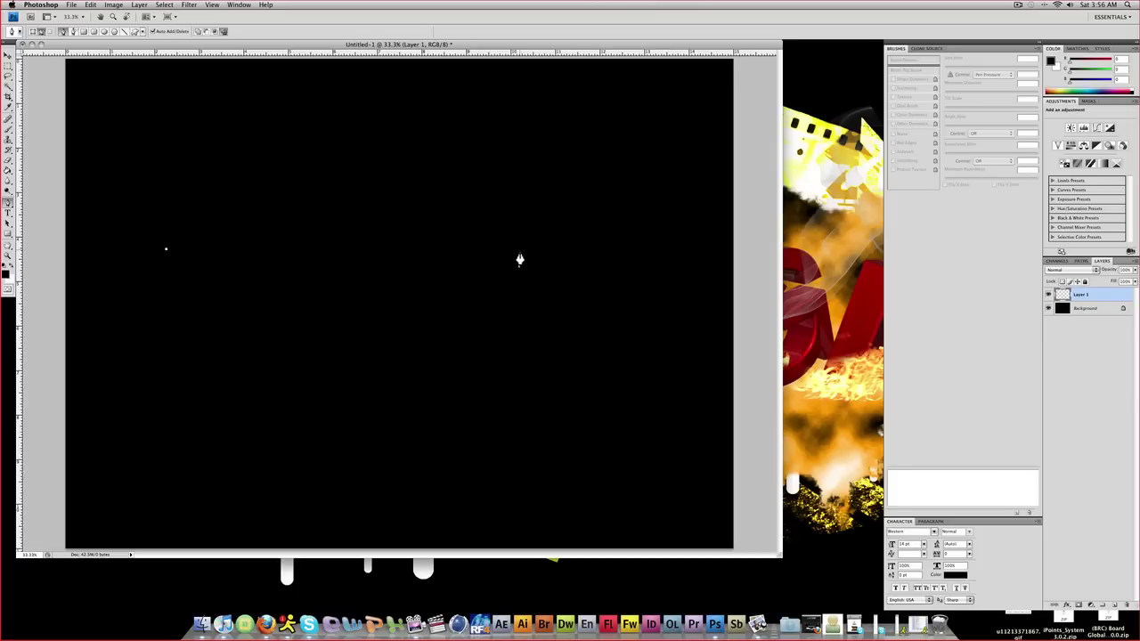
{"action": "left_click_drag", "start_coordinate": [520, 250], "coordinate": [654, 381]}
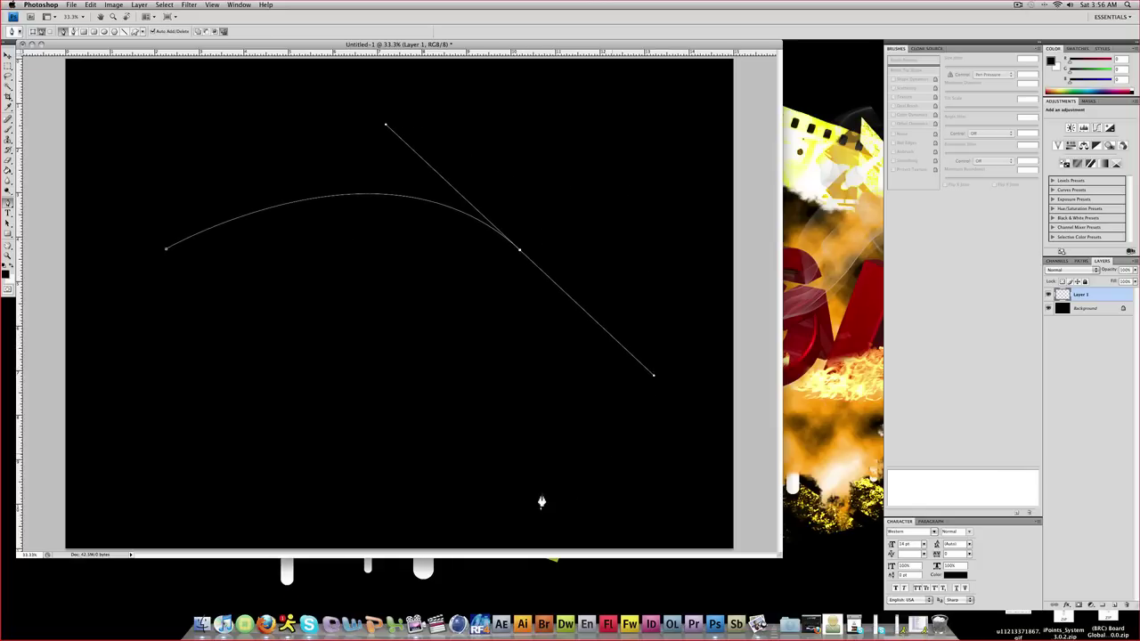
{"action": "left_click_drag", "start_coordinate": [351, 504], "coordinate": [172, 405]}
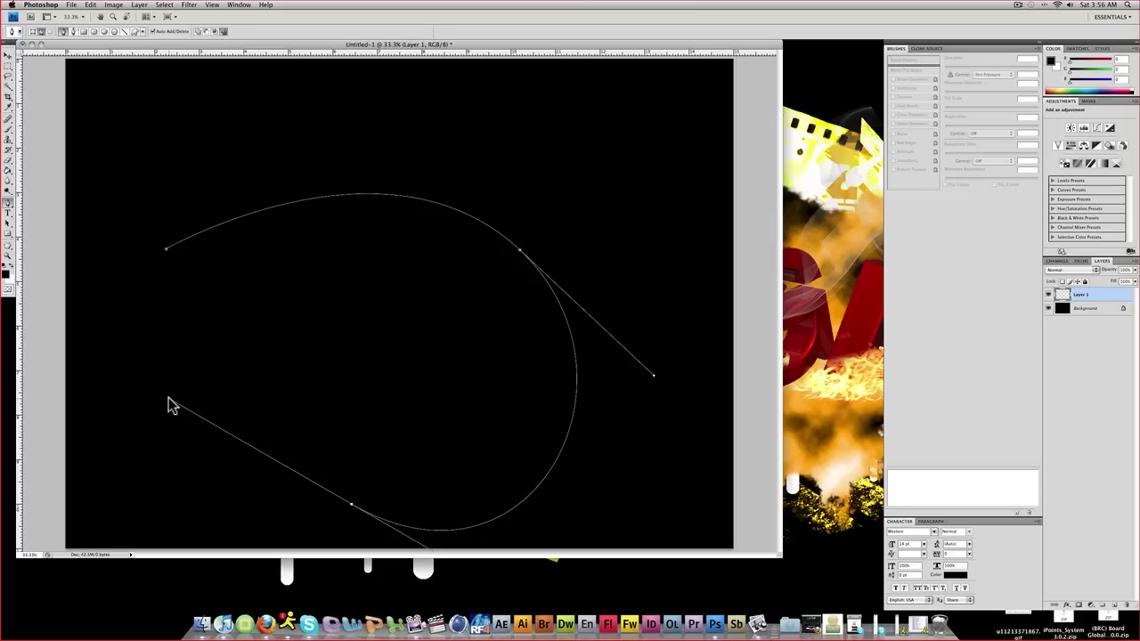
{"action": "left_click_drag", "start_coordinate": [445, 321], "coordinate": [513, 361]}
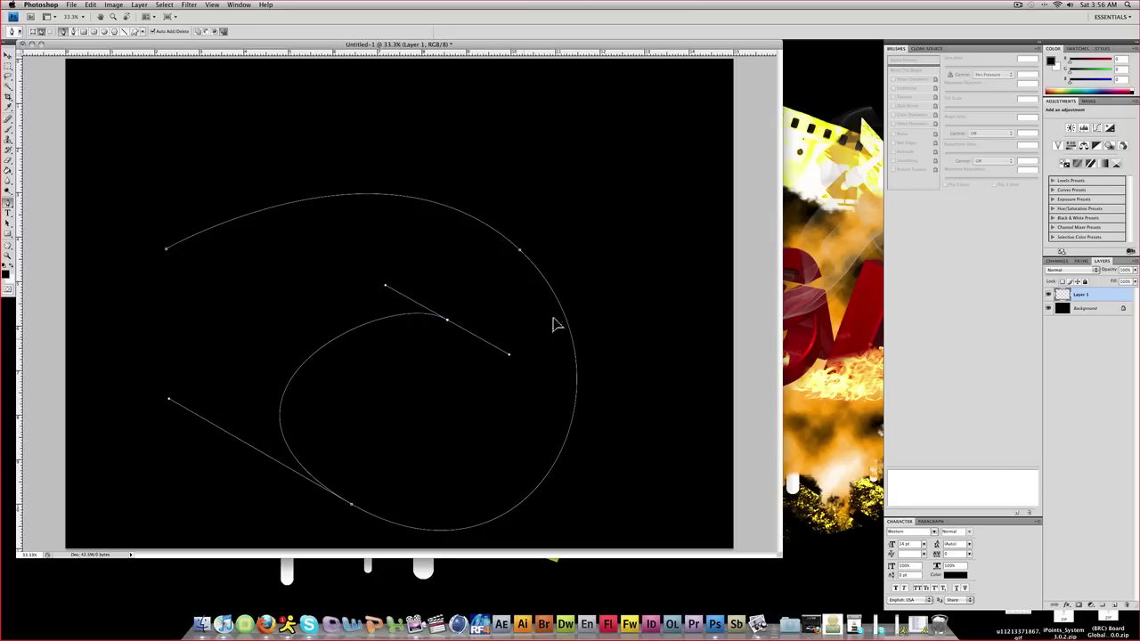
{"action": "left_click_drag", "start_coordinate": [628, 200], "coordinate": [551, 165]}
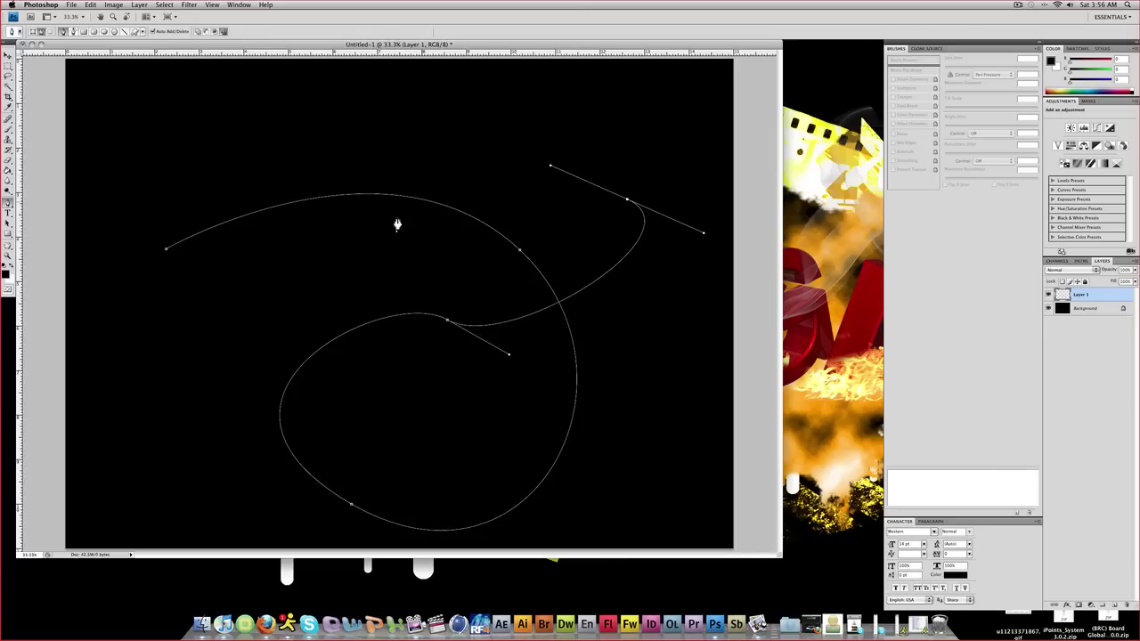
{"action": "left_click_drag", "start_coordinate": [286, 281], "coordinate": [258, 319]}
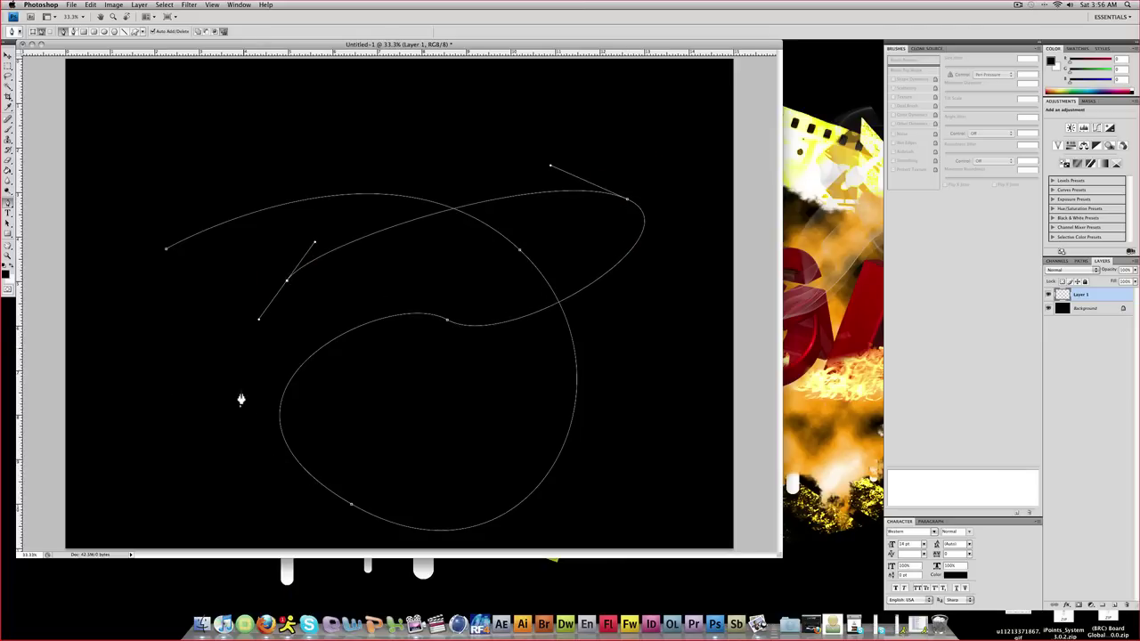
{"action": "left_click_drag", "start_coordinate": [463, 437], "coordinate": [550, 404]}
{"action": "left_click_drag", "start_coordinate": [200, 125], "coordinate": [182, 242]}
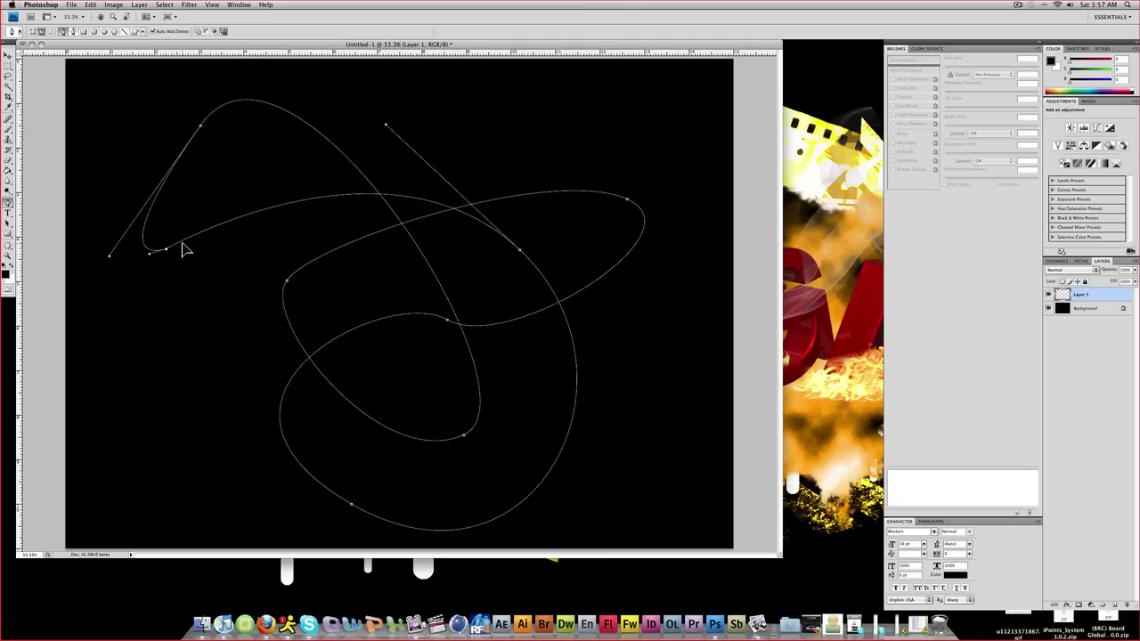
{"action": "left_click", "coordinate": [183, 250], "text": "ctrl"}
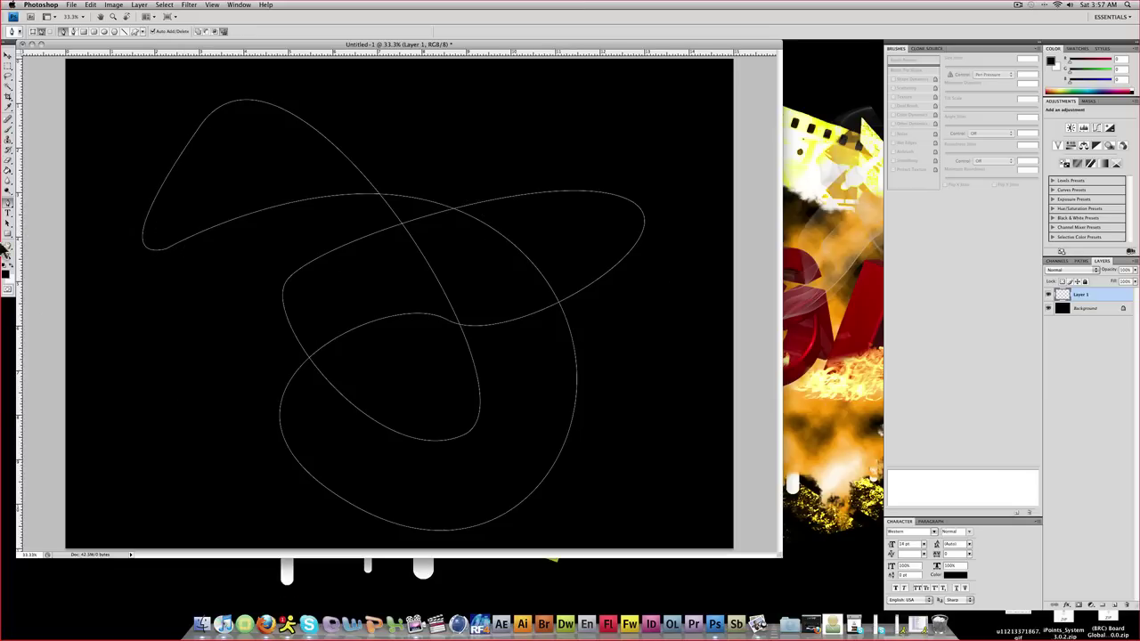
Give the Brush tool a Hard Round 9 px tip, then return to the Pen tool.
{"action": "left_click", "coordinate": [10, 131]}
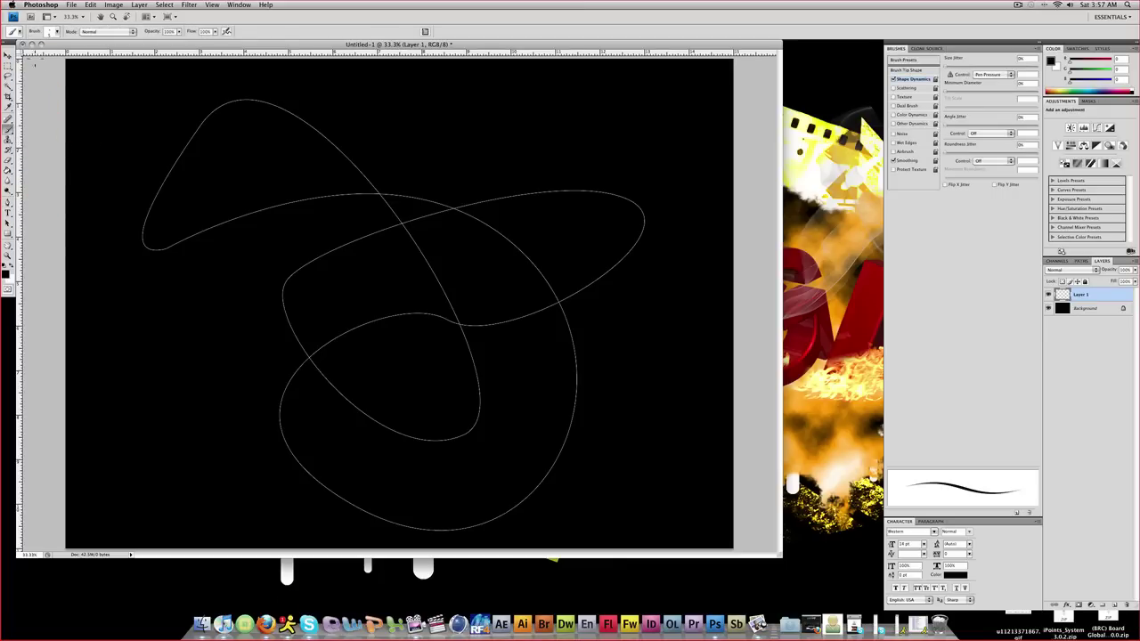
{"action": "left_click", "coordinate": [57, 30]}
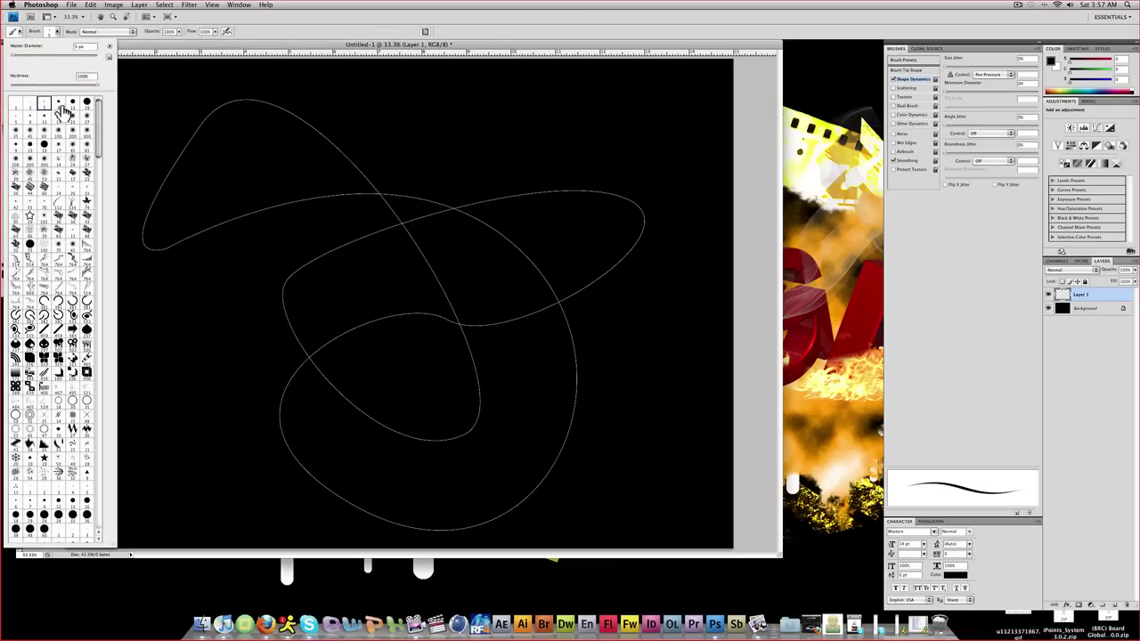
{"action": "left_click", "coordinate": [72, 102]}
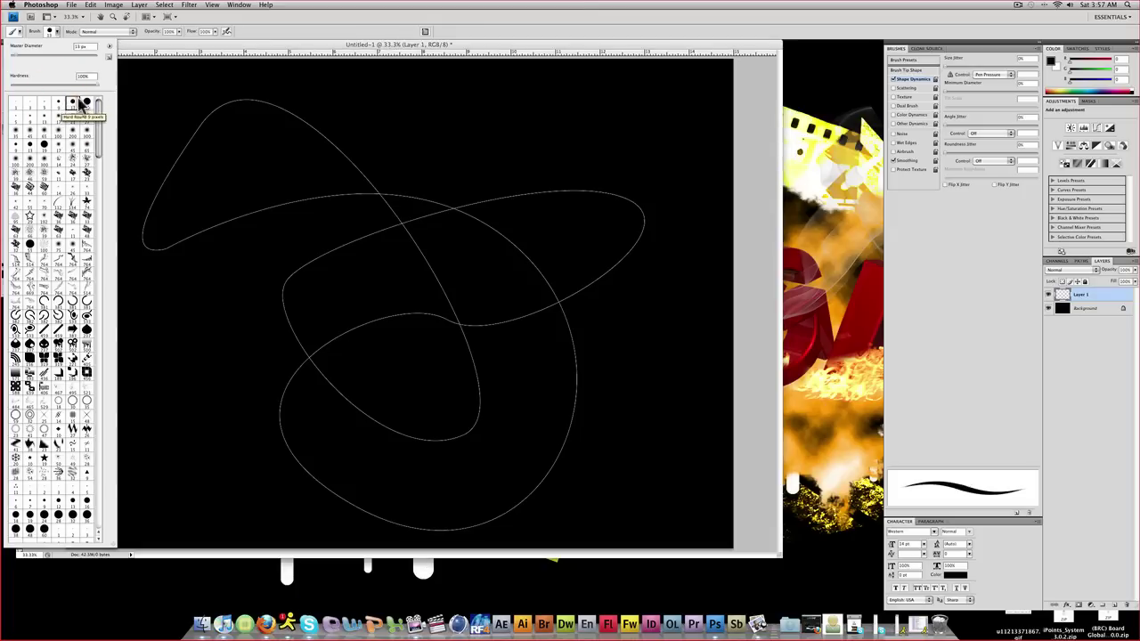
{"action": "left_click", "coordinate": [134, 57]}
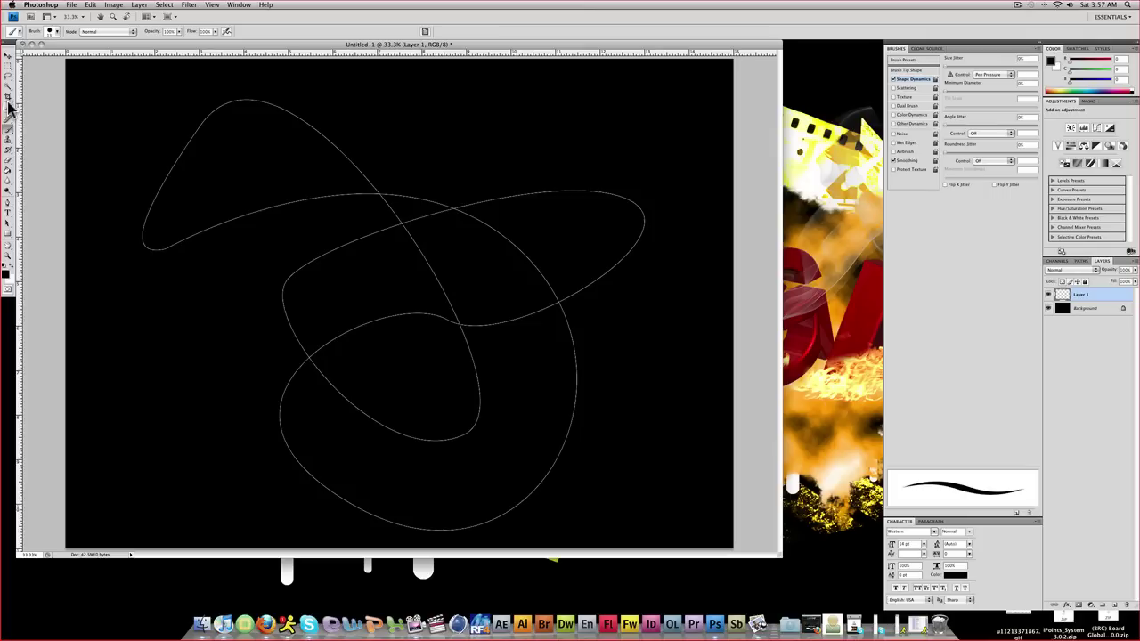
{"action": "left_click", "coordinate": [11, 207]}
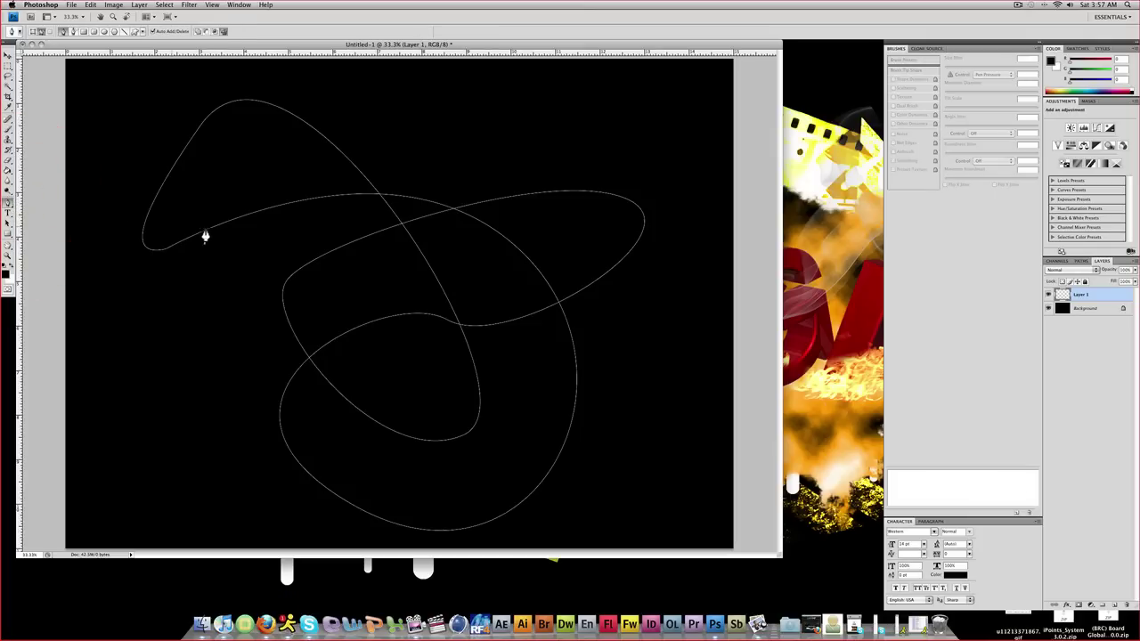
Stroke the path with the Brush using Simulate Pressure.
{"action": "right_click", "coordinate": [230, 230]}
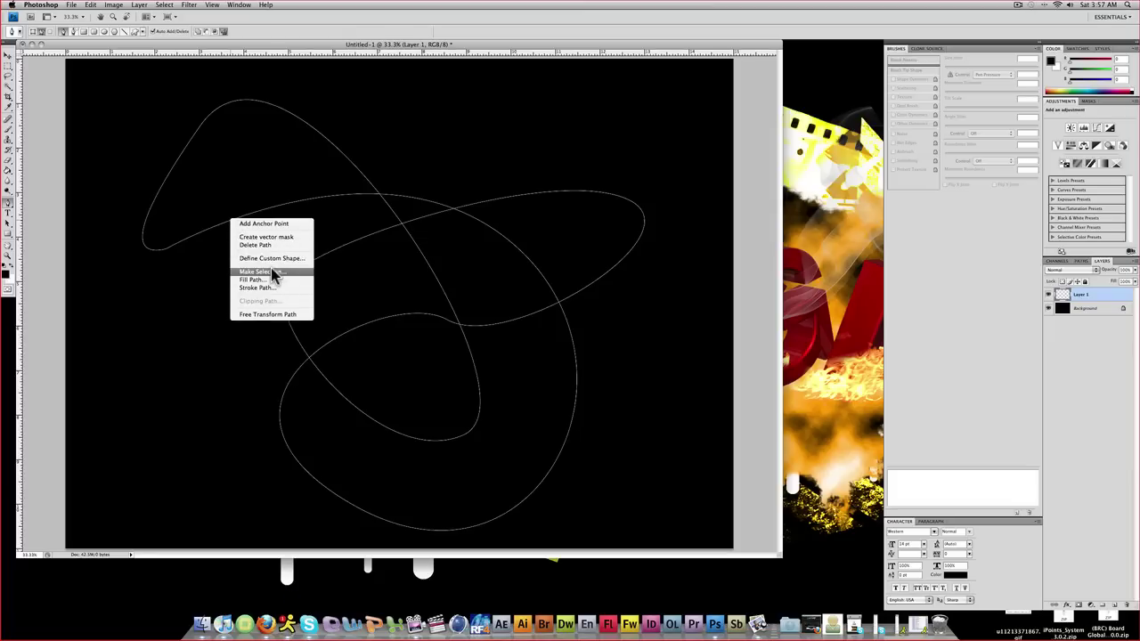
{"action": "left_click", "coordinate": [265, 289]}
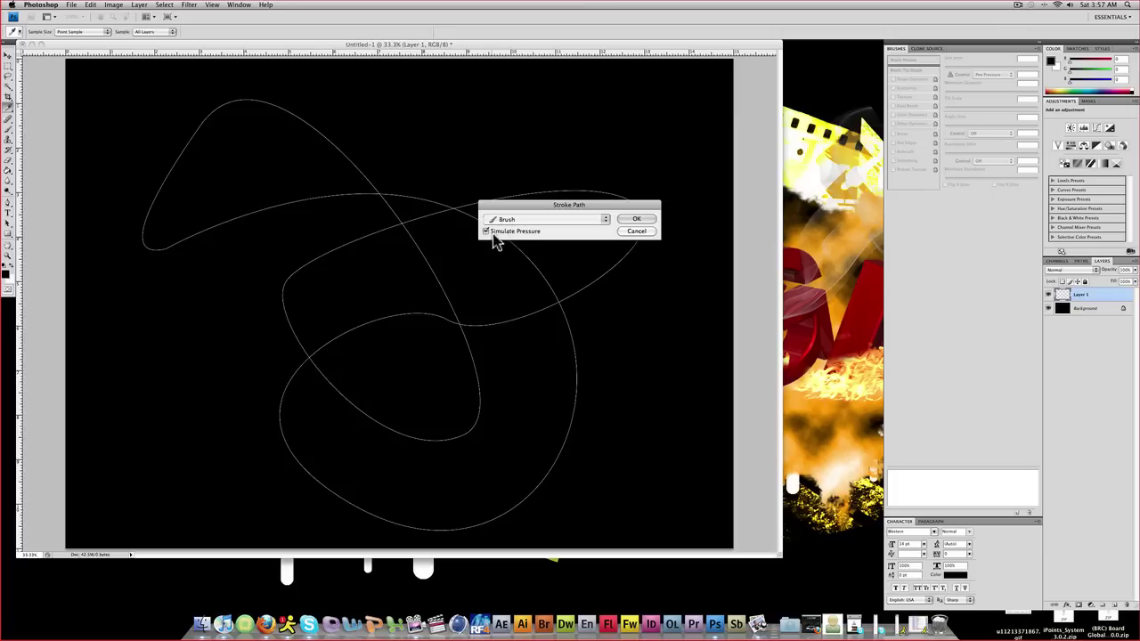
{"action": "left_click", "coordinate": [486, 231]}
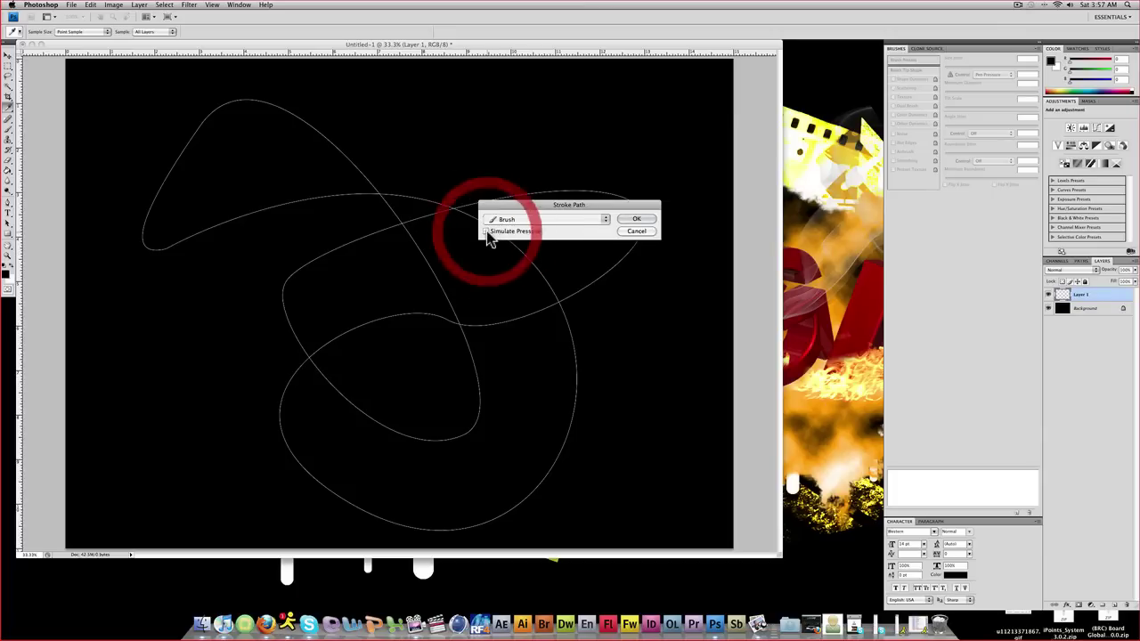
{"action": "left_click", "coordinate": [637, 220]}
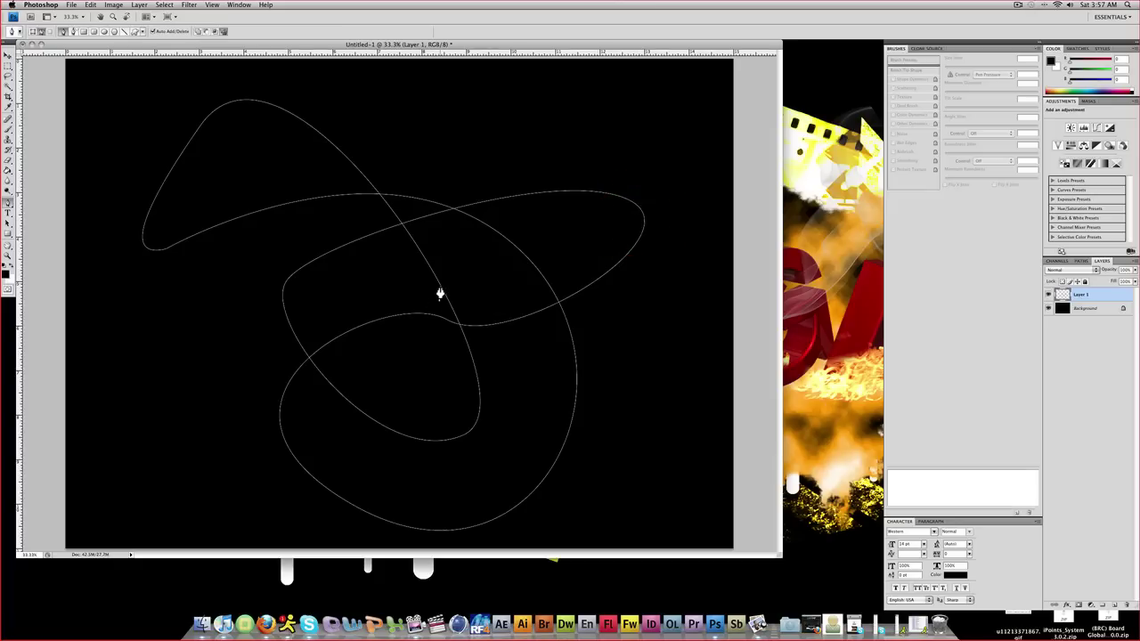
Make white the foreground colour, restroke the path with simulated pressure, and delete the path.
{"action": "left_click", "coordinate": [10, 267]}
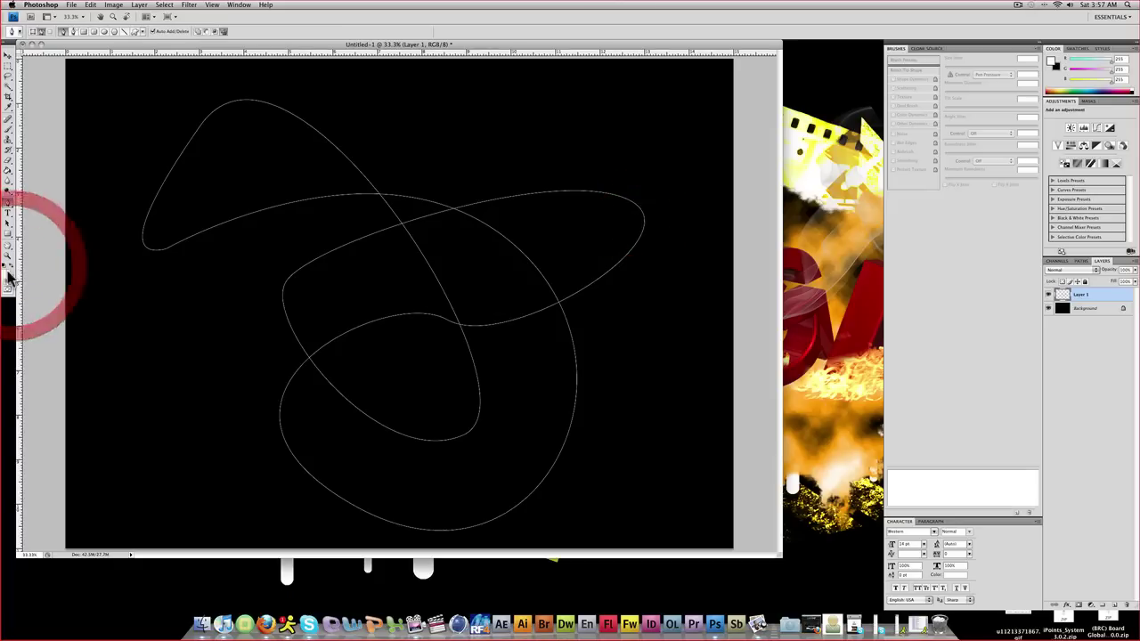
{"action": "right_click", "coordinate": [173, 236]}
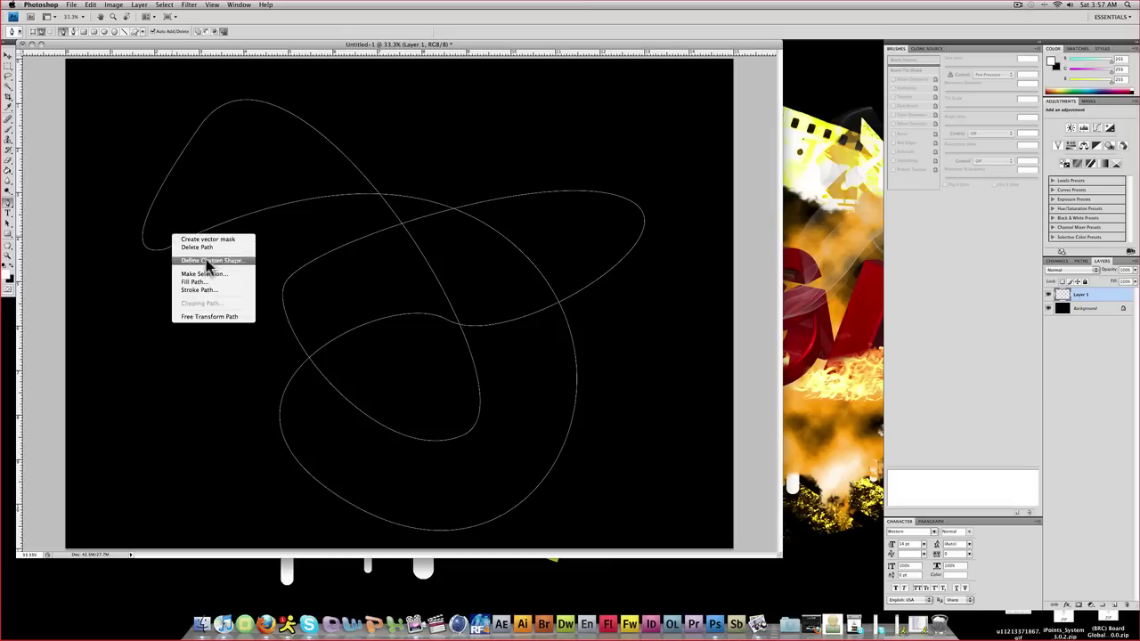
{"action": "left_click", "coordinate": [197, 290]}
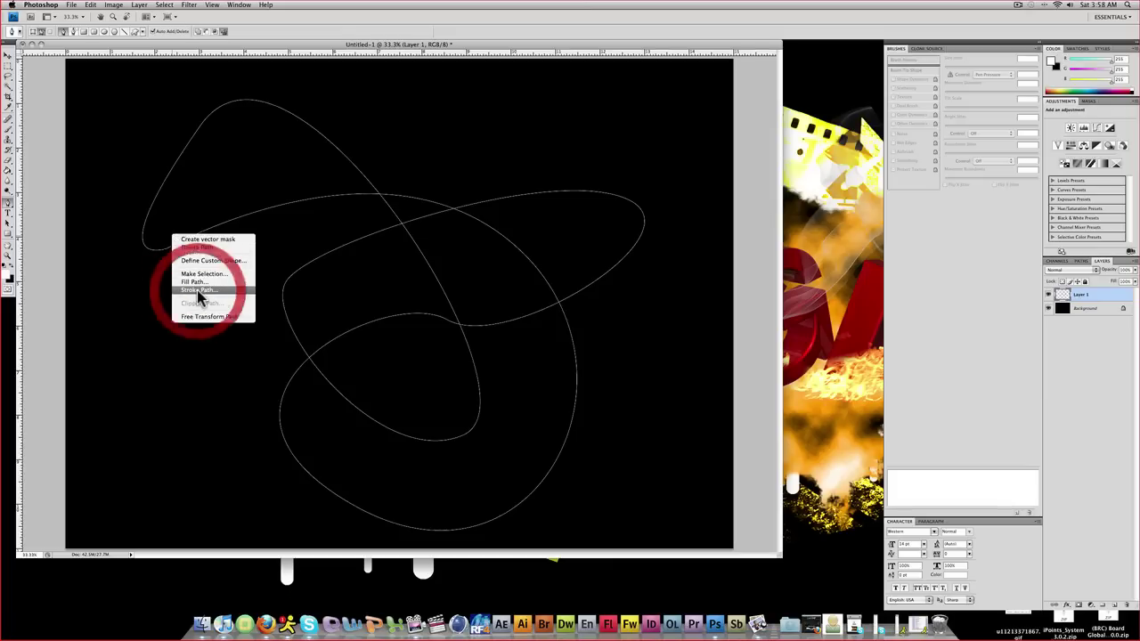
{"action": "left_click", "coordinate": [629, 220]}
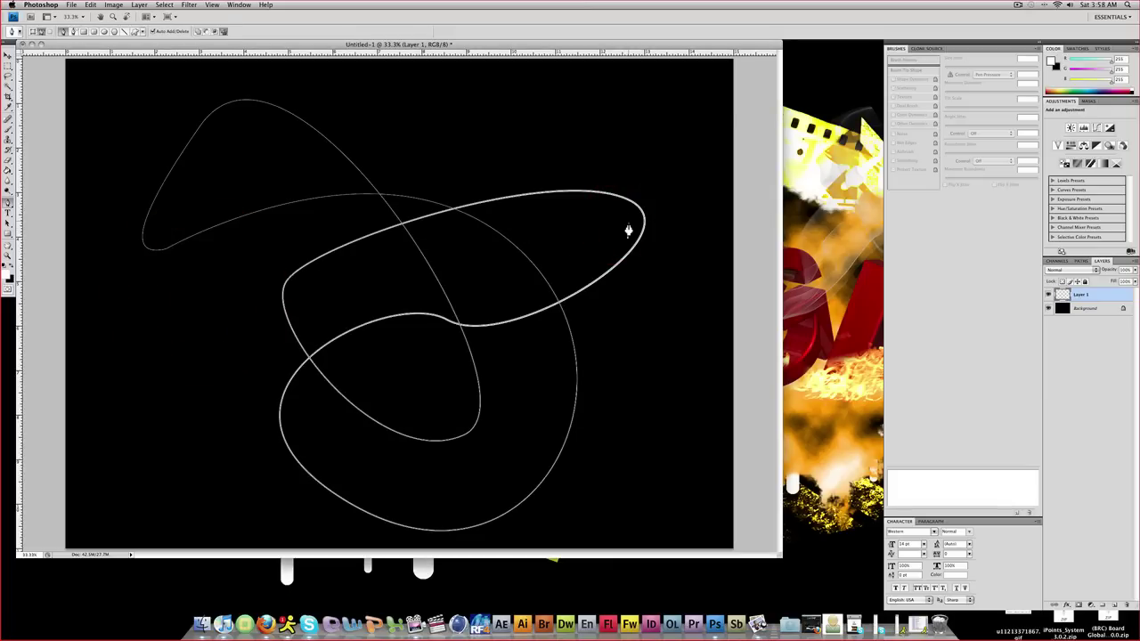
{"action": "right_click", "coordinate": [370, 280]}
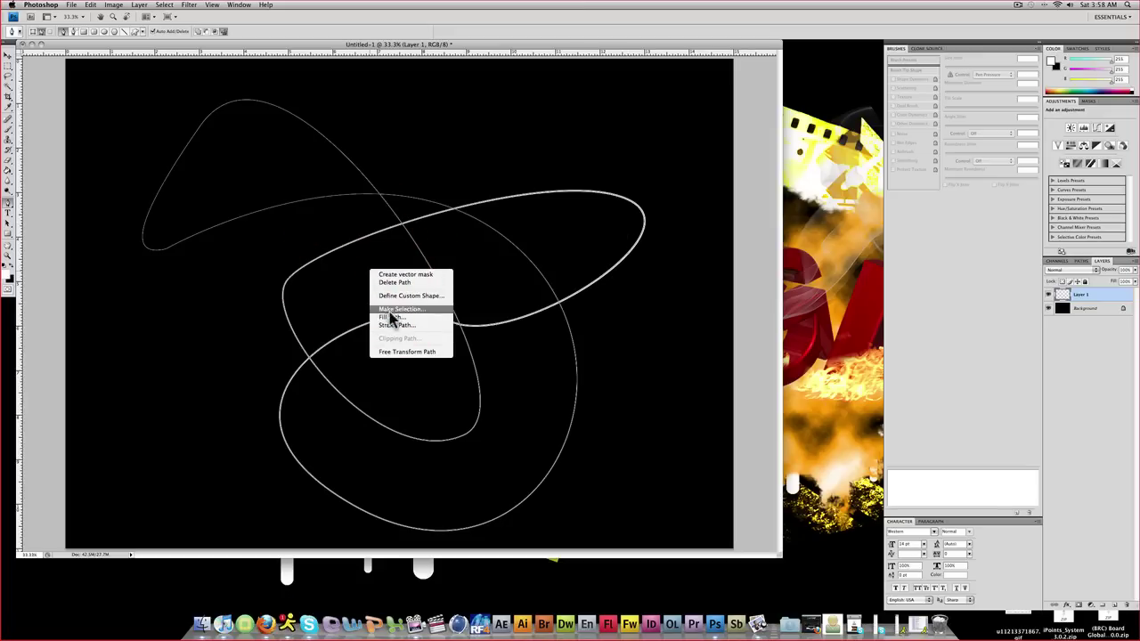
{"action": "left_click", "coordinate": [396, 283]}
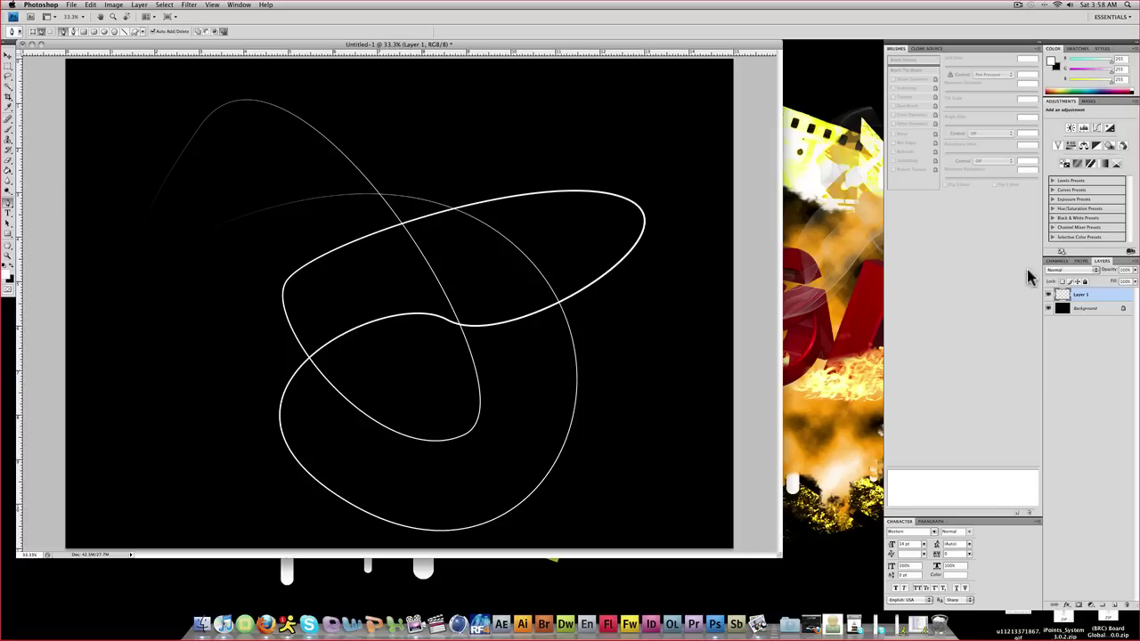
Enable Outer Glow on Layer 1 at 100% opacity with a green colour and larger size.
{"action": "double_click", "coordinate": [1111, 298]}
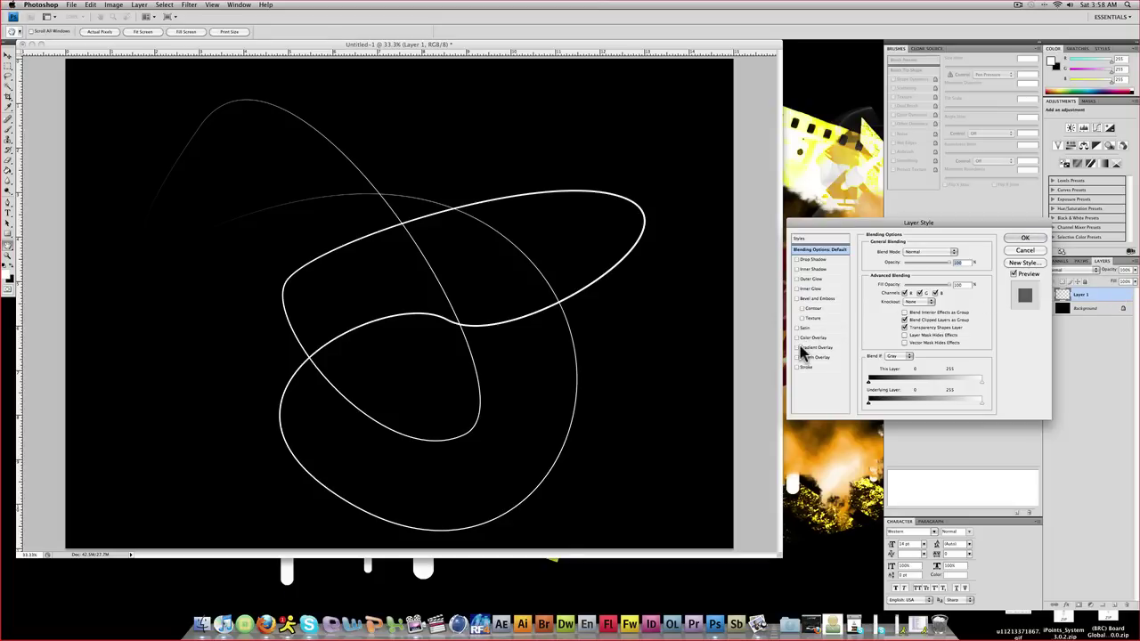
{"action": "left_click", "coordinate": [796, 279]}
{"action": "left_click", "coordinate": [839, 279]}
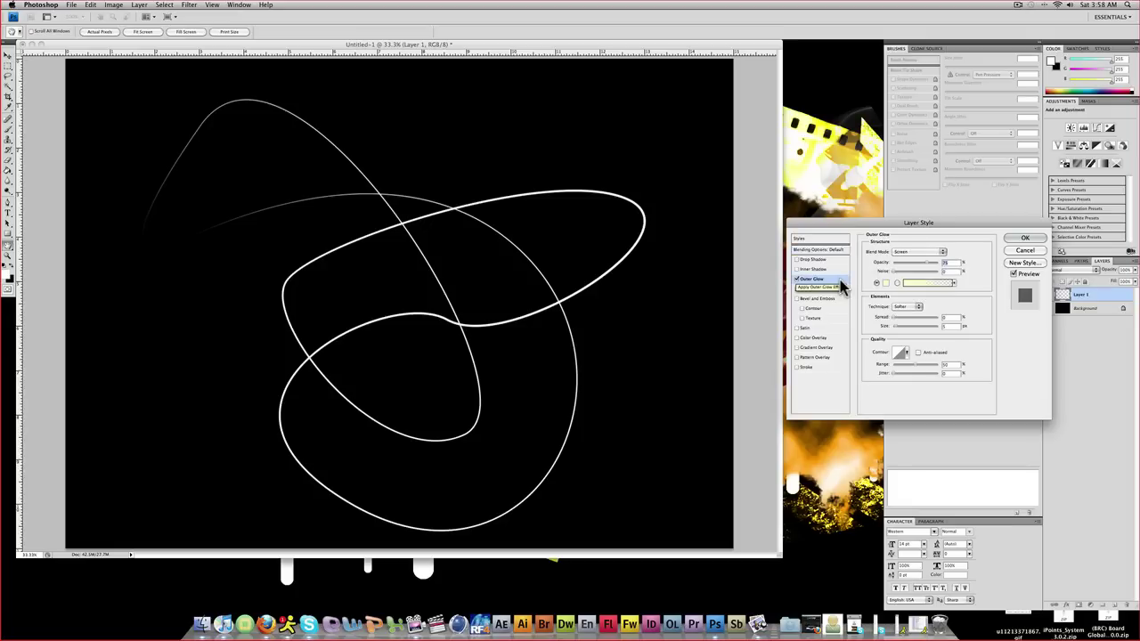
{"action": "left_click_drag", "start_coordinate": [929, 260], "coordinate": [963, 269]}
{"action": "left_click", "coordinate": [885, 282]}
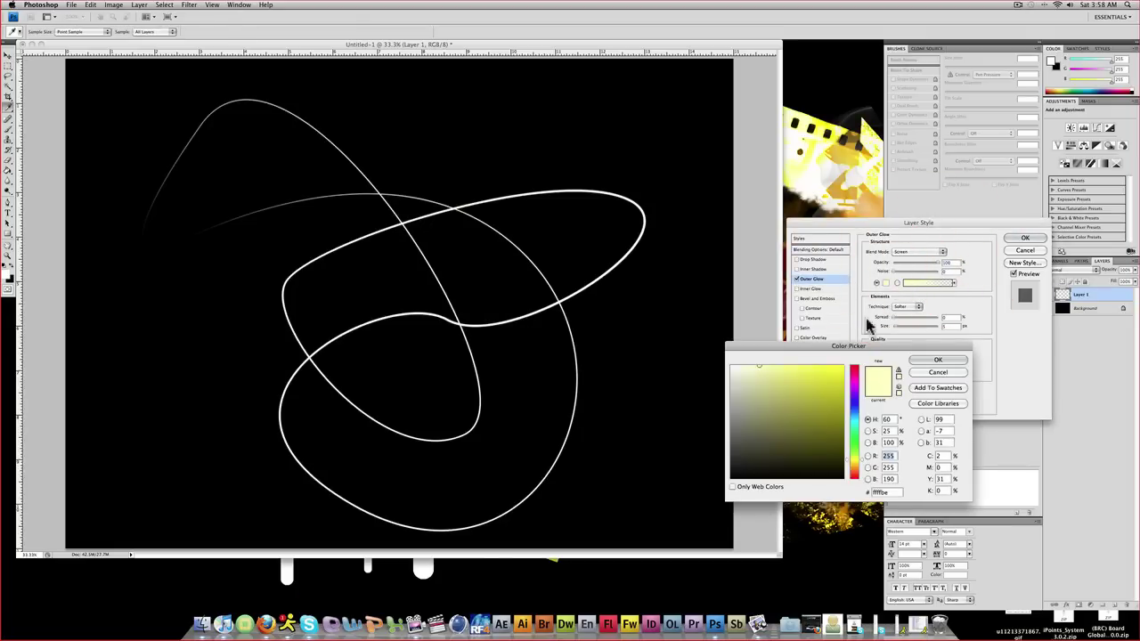
{"action": "left_click", "coordinate": [853, 438]}
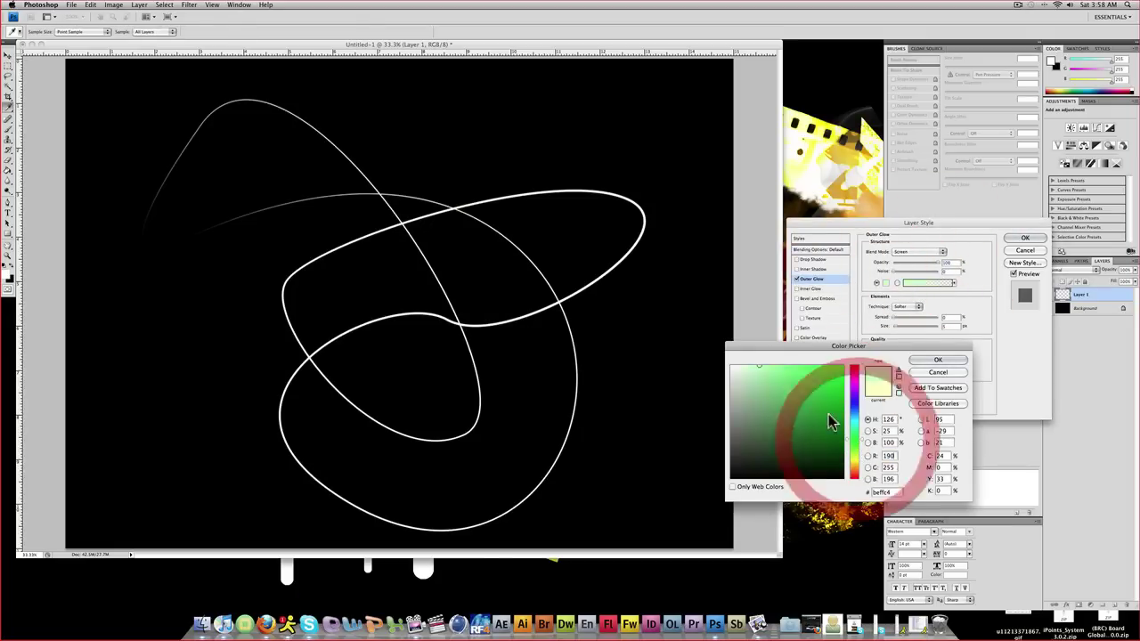
{"action": "left_click", "coordinate": [927, 360]}
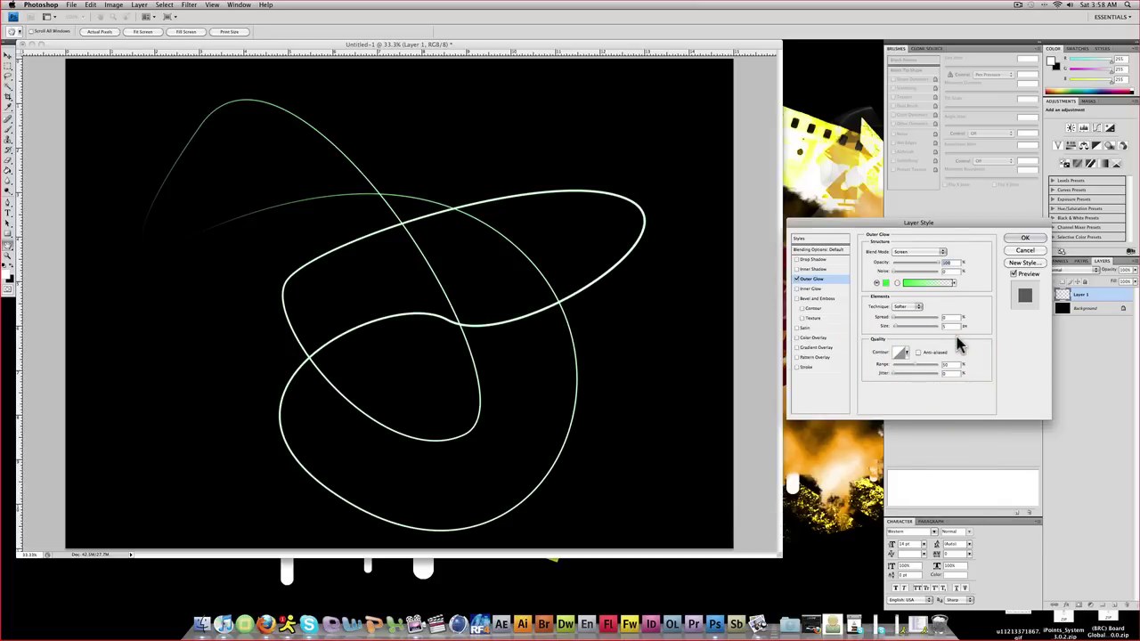
{"action": "left_click_drag", "start_coordinate": [900, 327], "coordinate": [924, 324]}
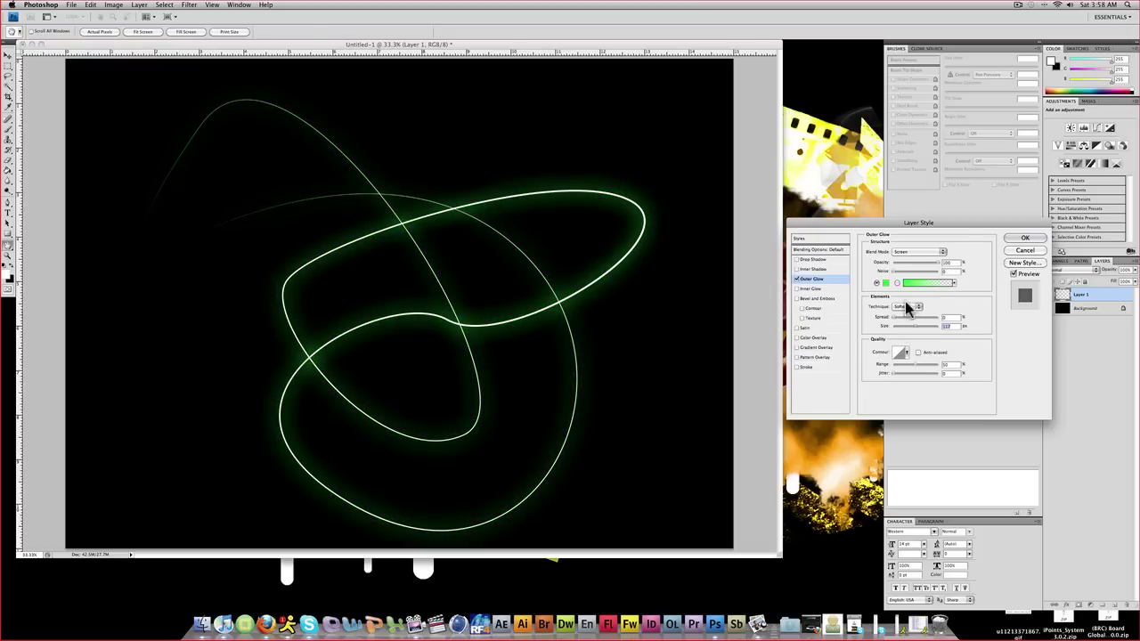
Change the glow colour to cyan #00c0ff, reduce its size, and apply the style.
{"action": "left_click", "coordinate": [885, 282]}
{"action": "left_click_drag", "start_coordinate": [853, 388], "coordinate": [853, 416]}
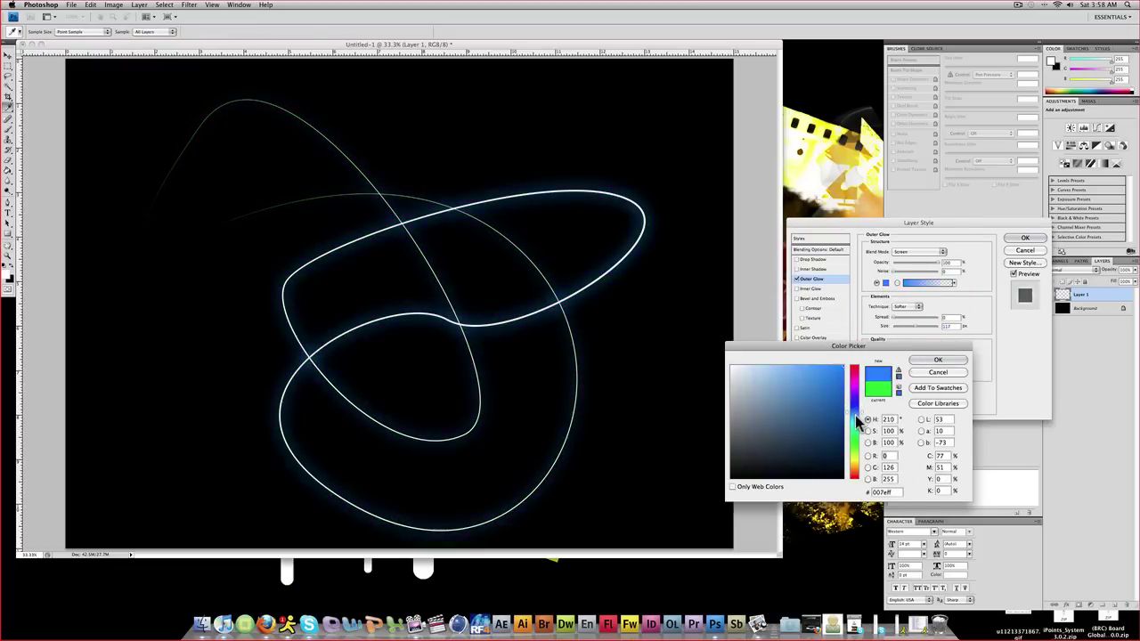
{"action": "left_click", "coordinate": [948, 358]}
{"action": "mouse_move", "coordinate": [920, 324]}
{"action": "left_mouse_down"}
{"action": "mouse_move", "coordinate": [898, 325]}
{"action": "mouse_move", "coordinate": [909, 325]}
{"action": "left_mouse_up"}
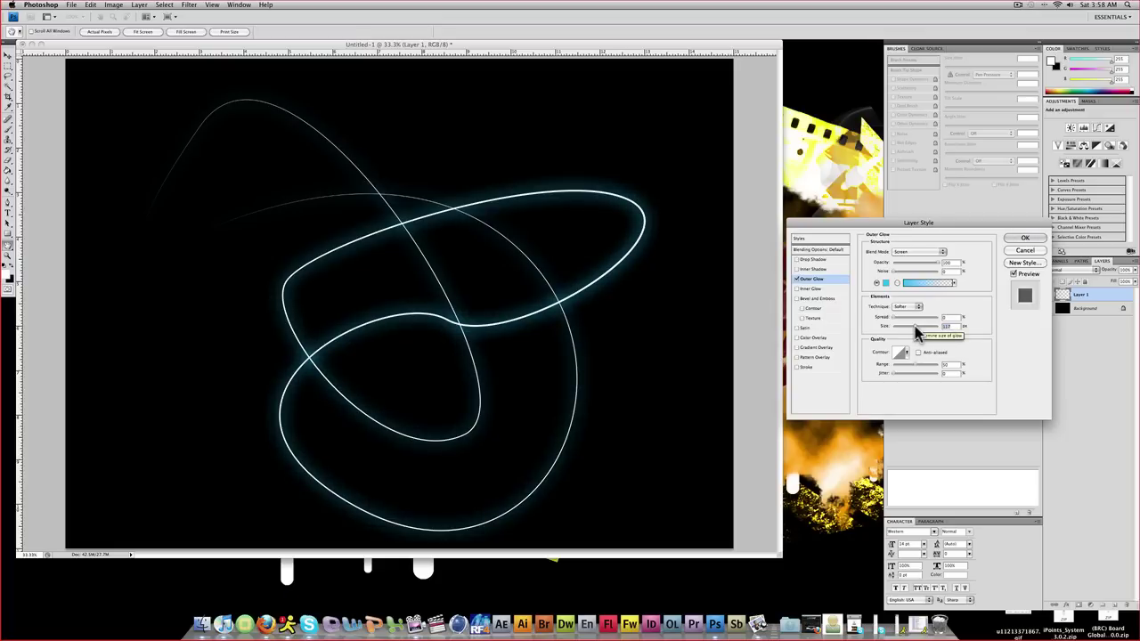
{"action": "left_click", "coordinate": [1016, 238]}
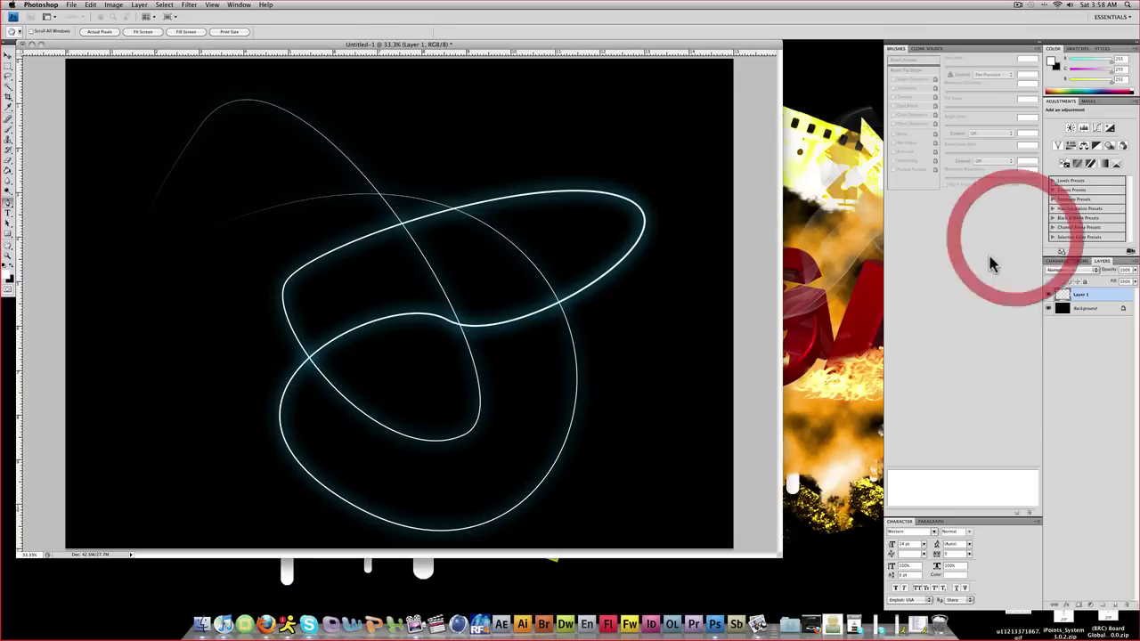
Add a new Layer 2 and dab two tiny white dots with a 1 px brush.
{"action": "left_click", "coordinate": [1107, 605]}
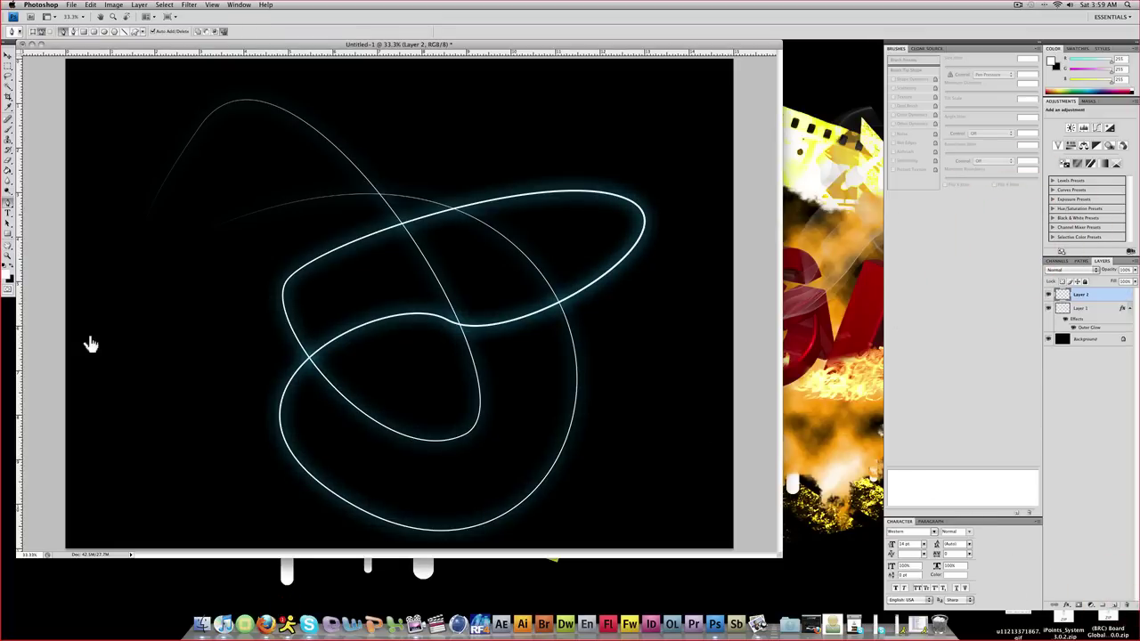
{"action": "left_click", "coordinate": [8, 129]}
{"action": "left_click", "coordinate": [57, 34]}
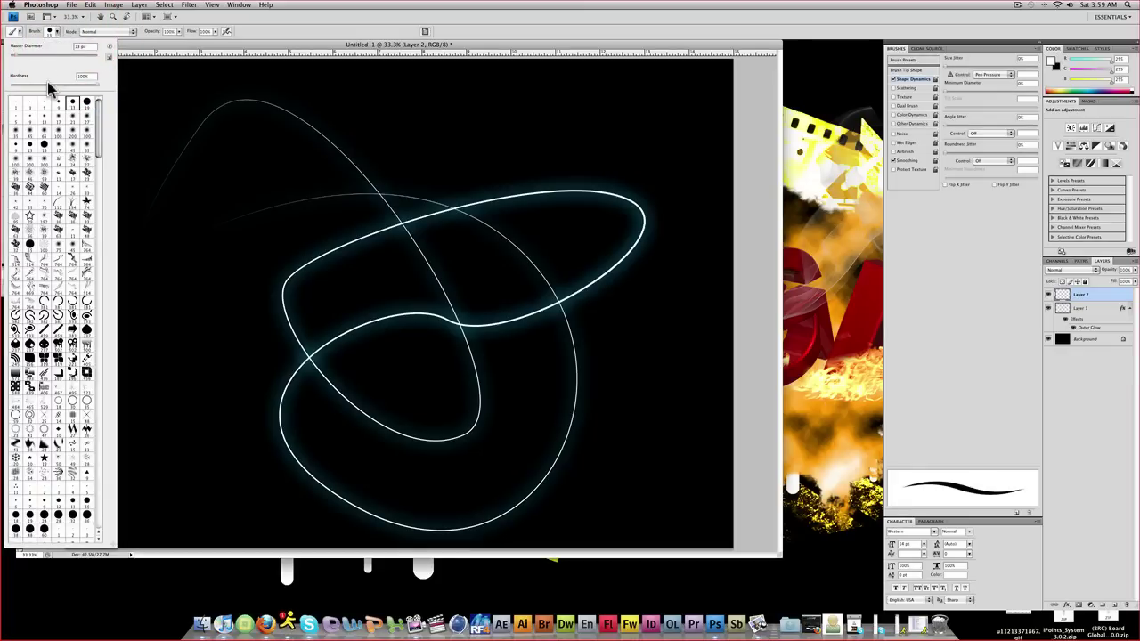
{"action": "left_click", "coordinate": [30, 104]}
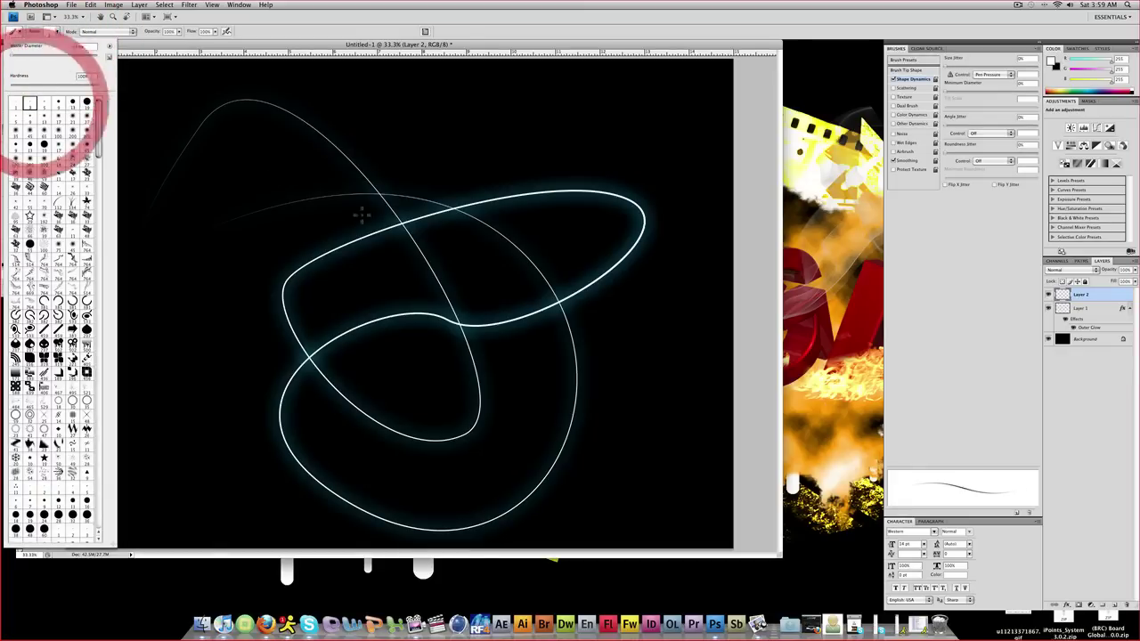
{"action": "left_click", "coordinate": [392, 318]}
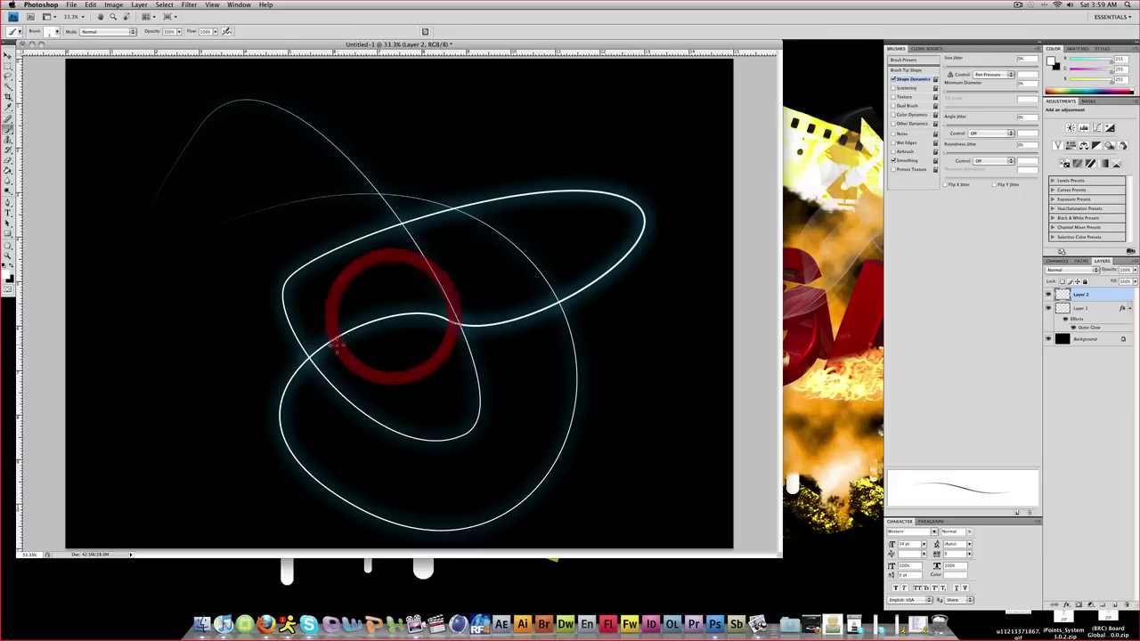
{"action": "left_click", "coordinate": [326, 339]}
{"action": "left_click", "coordinate": [363, 319]}
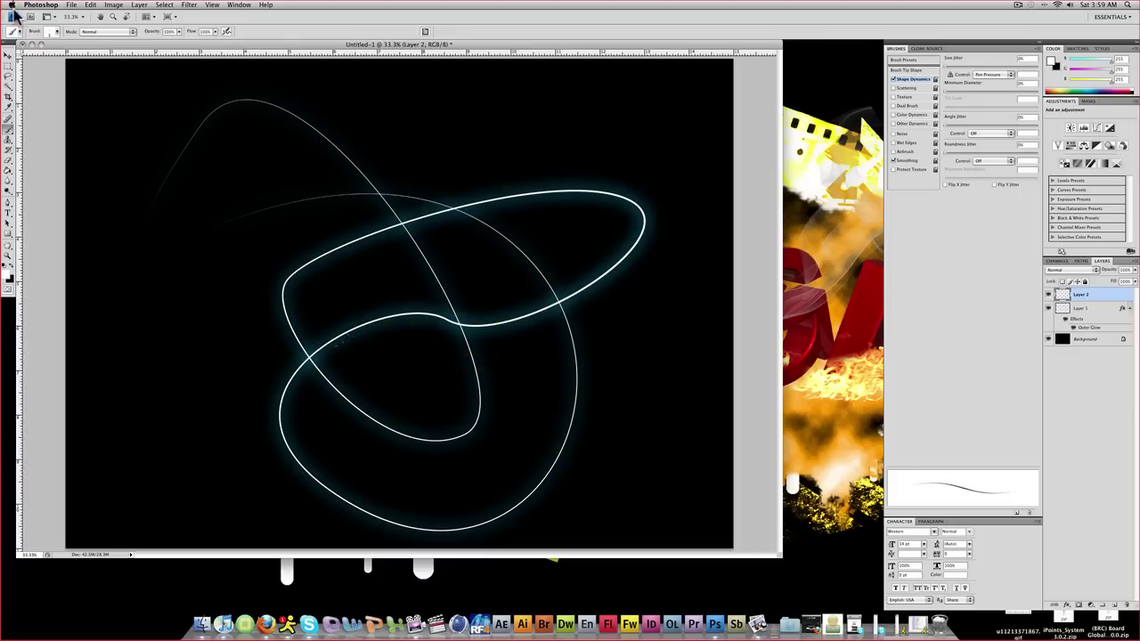
Switch to a slightly larger hard round tip and dab five dots around the central crossings.
{"action": "left_click", "coordinate": [51, 31]}
{"action": "left_click", "coordinate": [58, 102]}
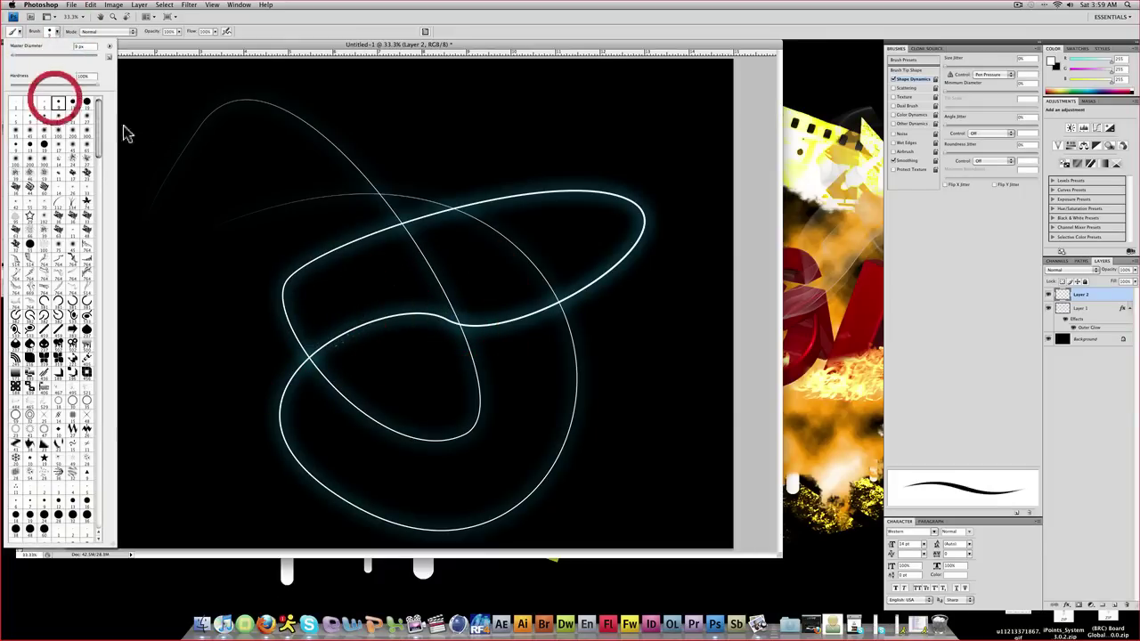
{"action": "left_click", "coordinate": [433, 301]}
{"action": "left_click", "coordinate": [431, 314]}
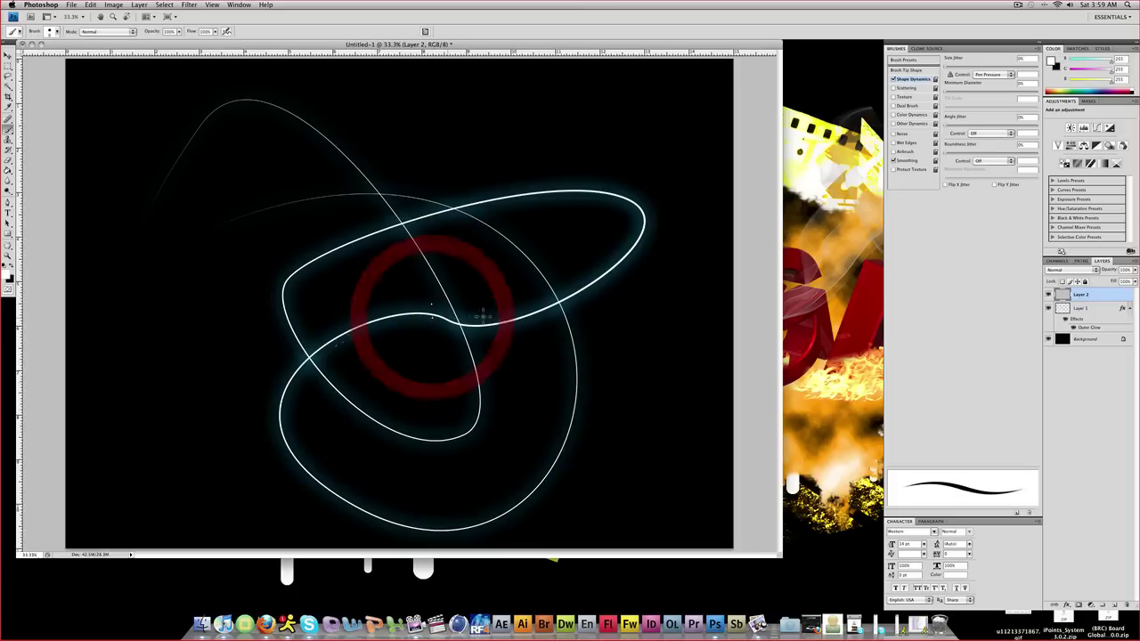
{"action": "left_click", "coordinate": [488, 314]}
{"action": "left_click", "coordinate": [496, 331]}
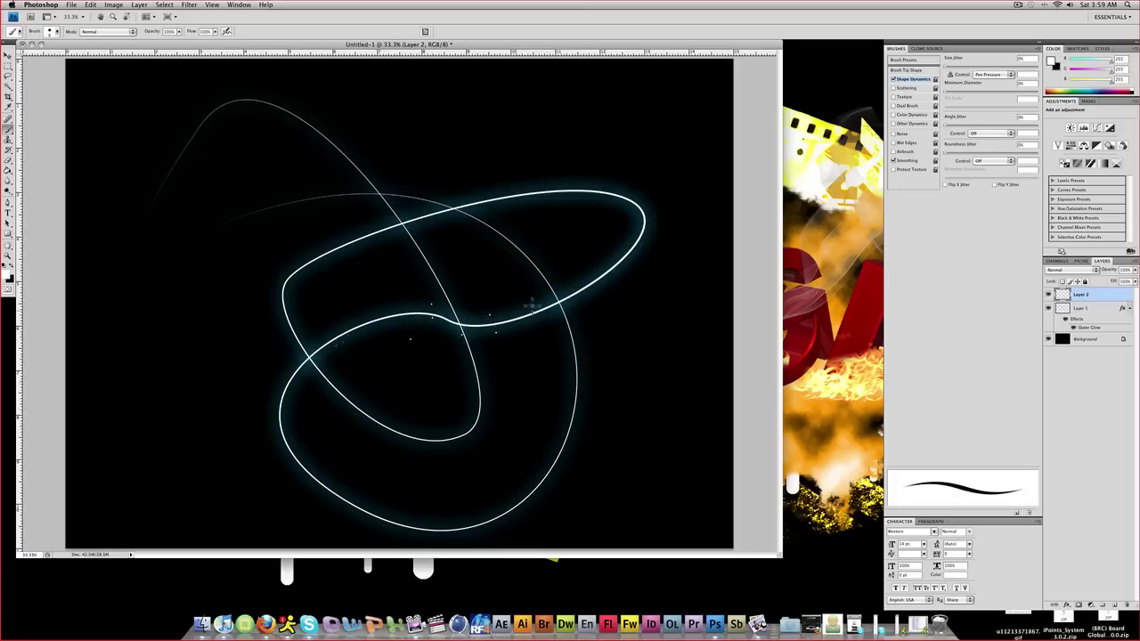
{"action": "left_click", "coordinate": [584, 259]}
Add an Outer Glow to Layer 2's dots, confirm its colour, and widen its Spread.
{"action": "double_click", "coordinate": [1126, 298]}
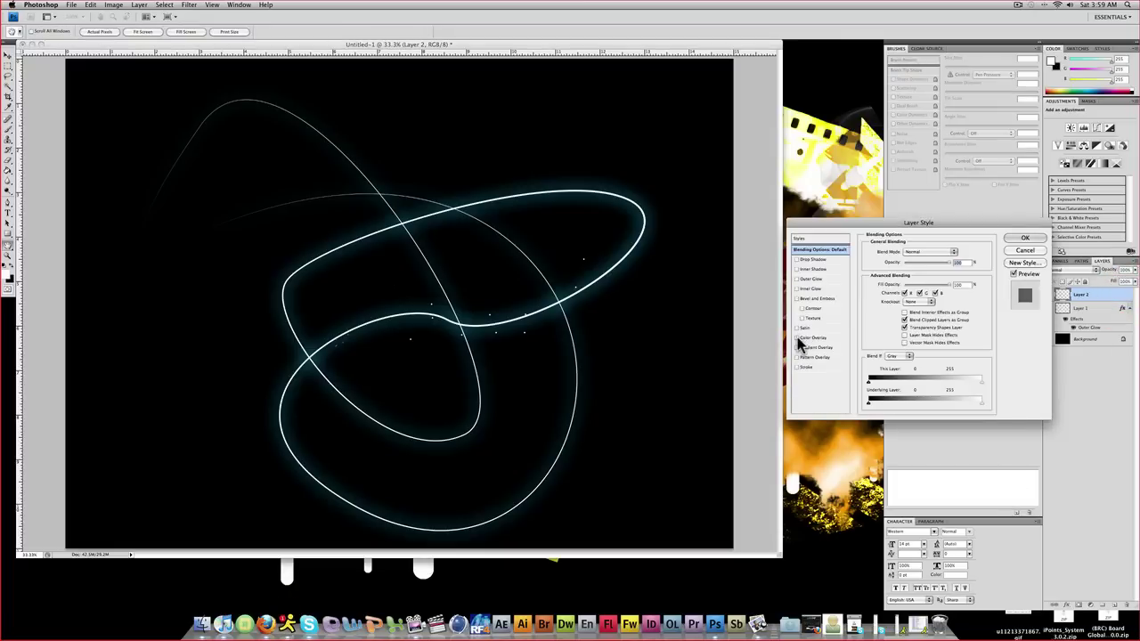
{"action": "left_click", "coordinate": [798, 279]}
{"action": "left_click", "coordinate": [815, 278]}
{"action": "left_click", "coordinate": [886, 283]}
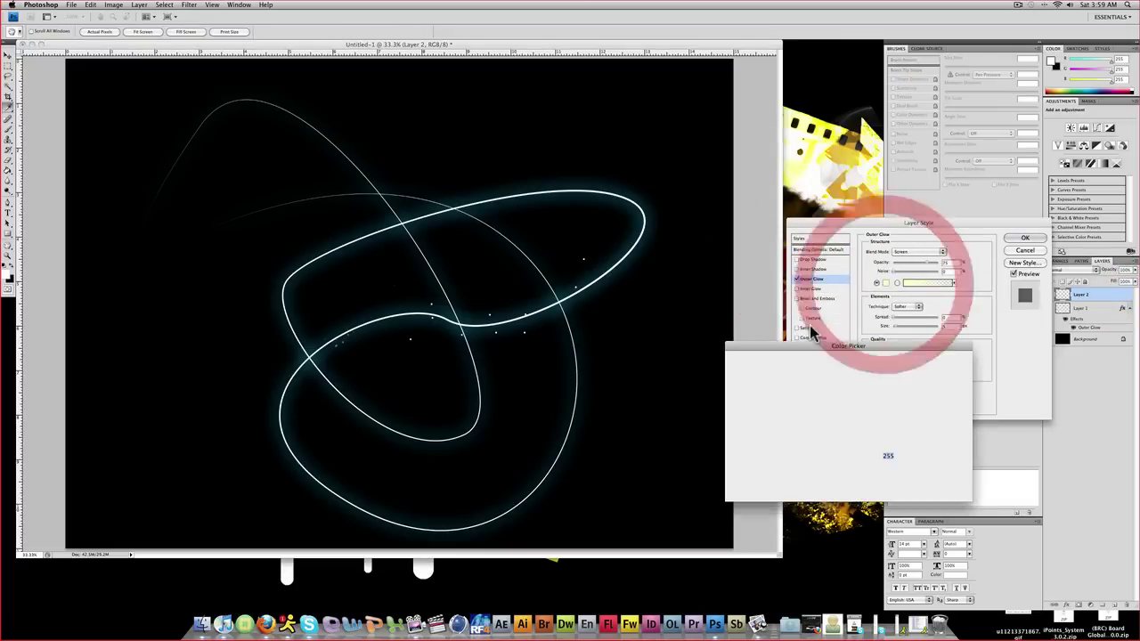
{"action": "left_click", "coordinate": [938, 360]}
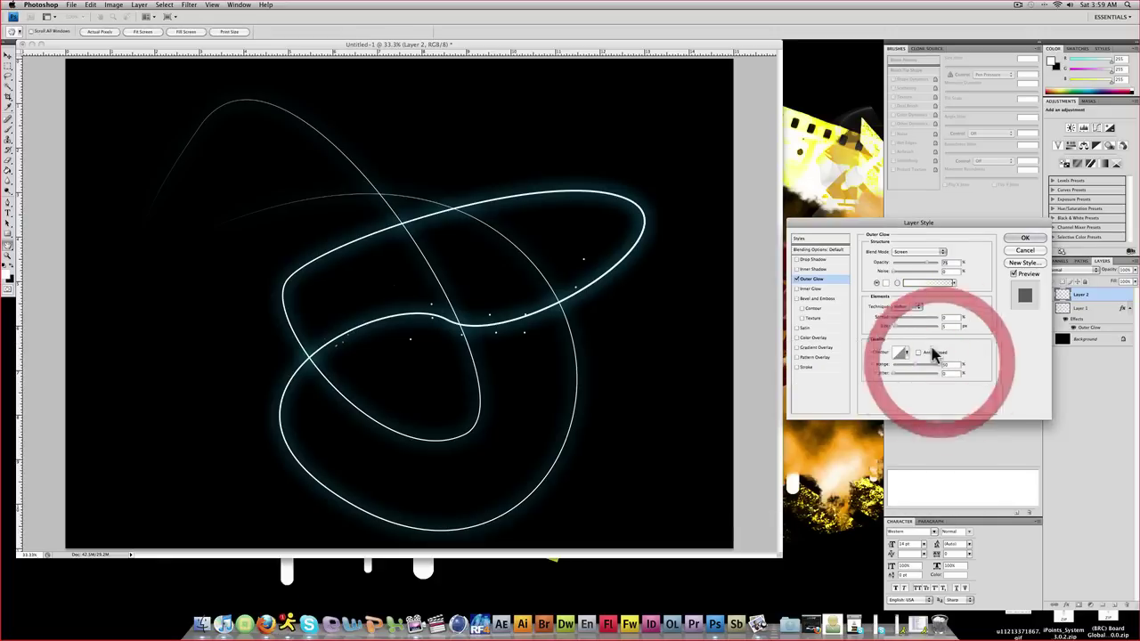
{"action": "left_click_drag", "start_coordinate": [905, 316], "coordinate": [912, 316]}
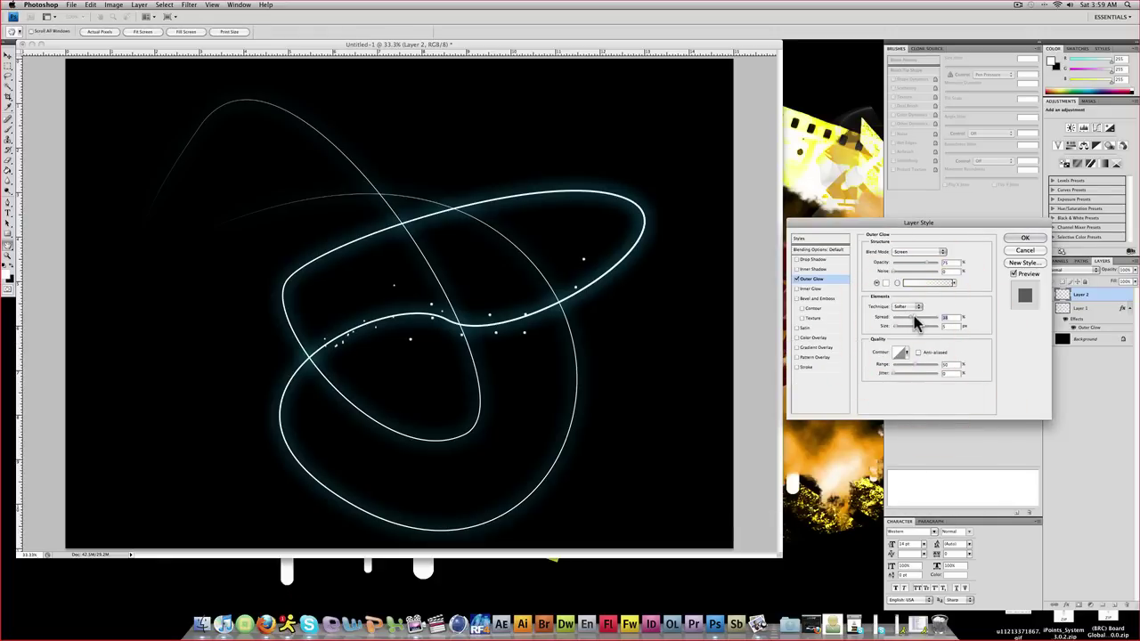